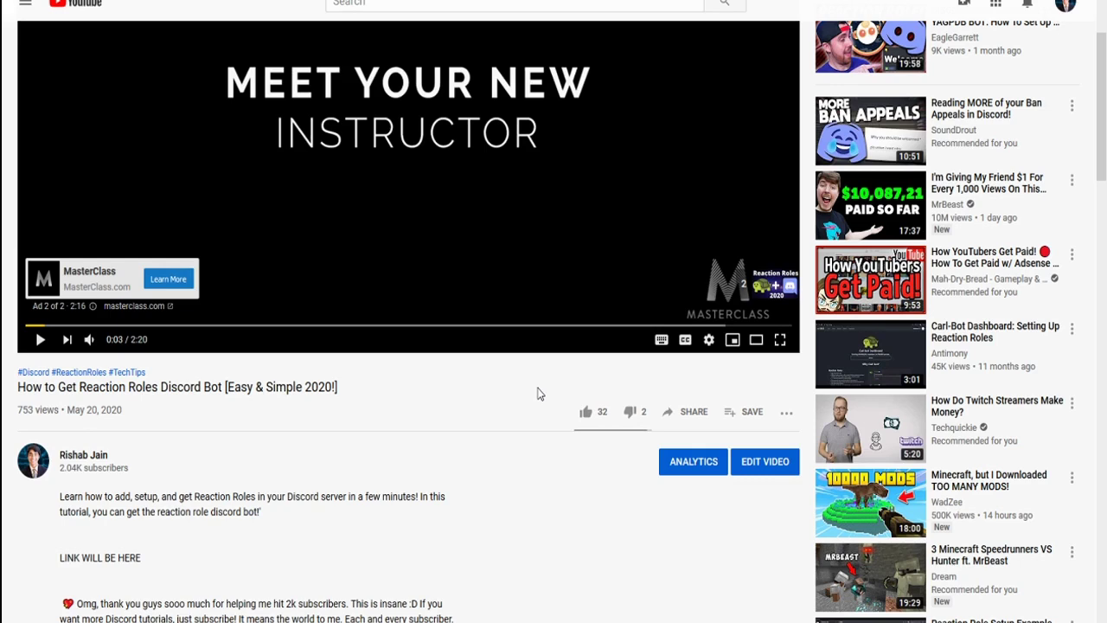
Step: Find the spot in the YouTube video's description where the bot's invite link is provided
{"action": "scroll", "coordinate": [382, 374], "scroll_direction": "down", "scroll_amount": 2}
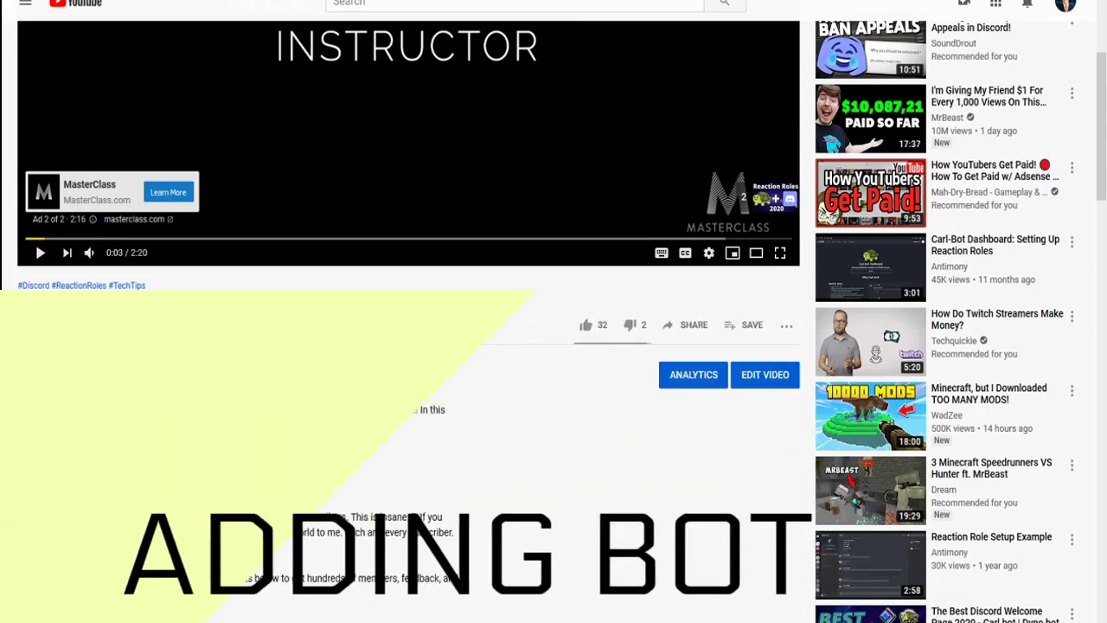
{"action": "scroll", "coordinate": [291, 310], "scroll_direction": "down", "scroll_amount": 2}
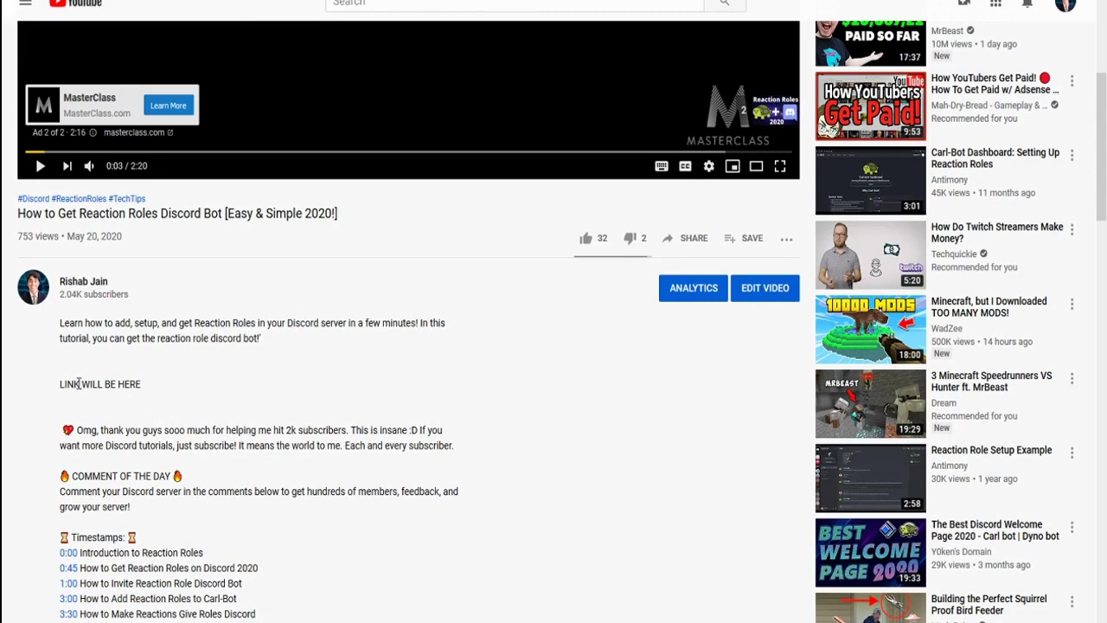
{"action": "left_click_drag", "start_coordinate": [59, 386], "coordinate": [175, 399]}
{"action": "left_click", "coordinate": [49, 378]}
{"action": "scroll", "coordinate": [149, 342], "scroll_direction": "down", "scroll_amount": 2}
{"action": "scroll", "coordinate": [147, 333], "scroll_direction": "up", "scroll_amount": 2}
{"action": "left_click_drag", "start_coordinate": [47, 386], "coordinate": [147, 400]}
{"action": "left_click", "coordinate": [57, 401]}
{"action": "triple_click", "coordinate": [90, 386]}
{"action": "left_click", "coordinate": [98, 381]}
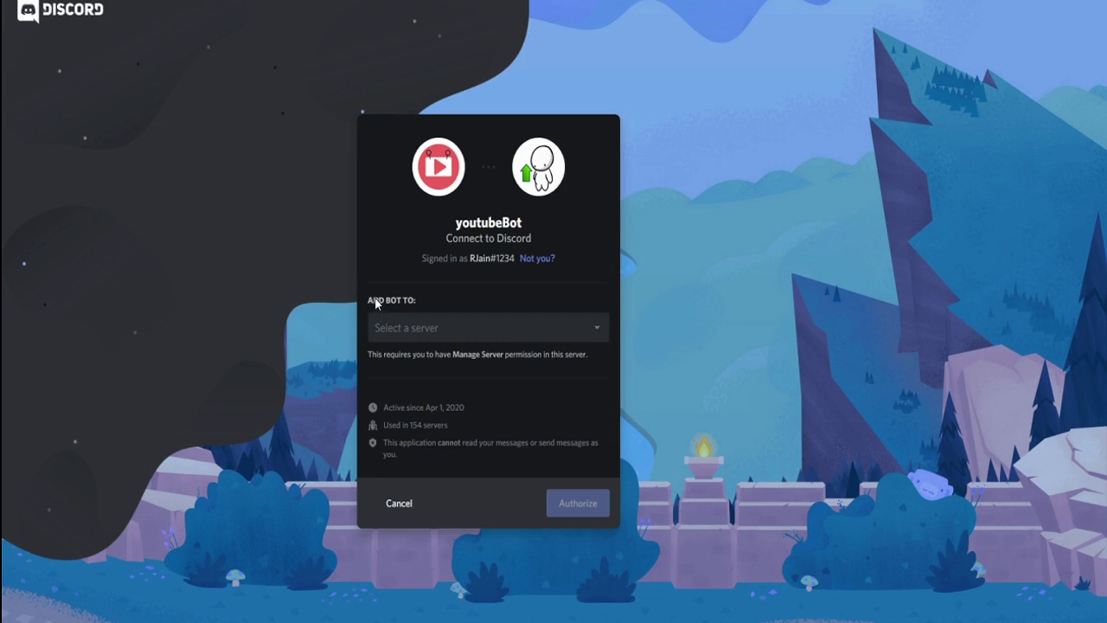
Step: Authorize youtubeBot for the Official YouTube Café server and complete the robot check
{"action": "left_click", "coordinate": [469, 338]}
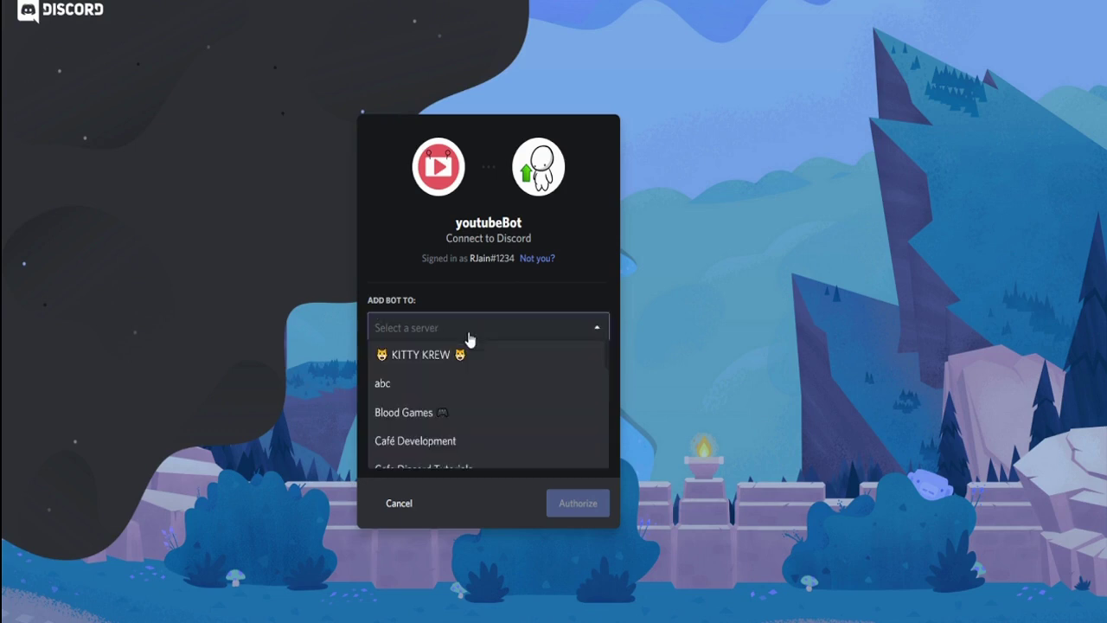
{"action": "scroll", "coordinate": [519, 390], "scroll_direction": "down", "scroll_amount": 5}
{"action": "scroll", "coordinate": [518, 398], "scroll_direction": "up", "scroll_amount": 3}
{"action": "scroll", "coordinate": [519, 399], "scroll_direction": "down", "scroll_amount": 2}
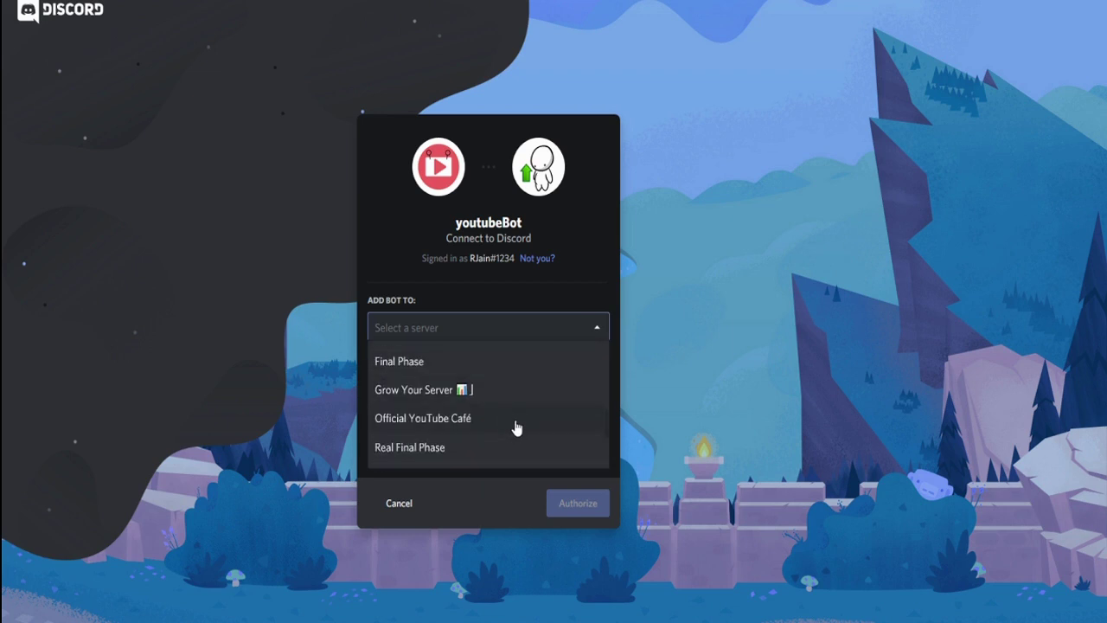
{"action": "left_click", "coordinate": [514, 423]}
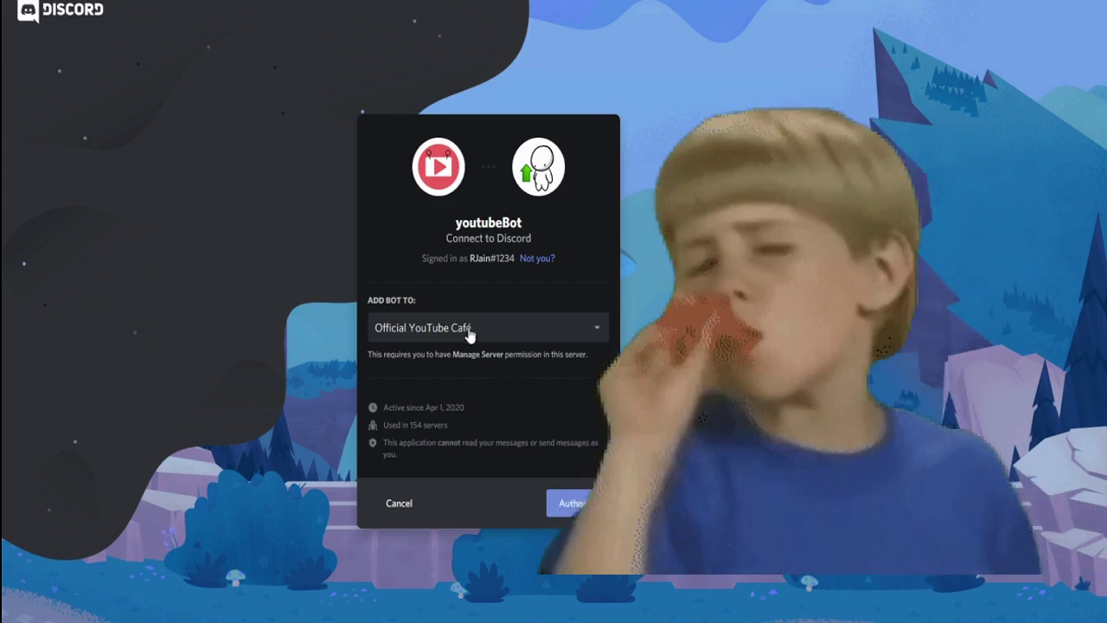
{"action": "left_click", "coordinate": [467, 333]}
{"action": "scroll", "coordinate": [479, 383], "scroll_direction": "down", "scroll_amount": 5}
{"action": "left_click", "coordinate": [621, 378]}
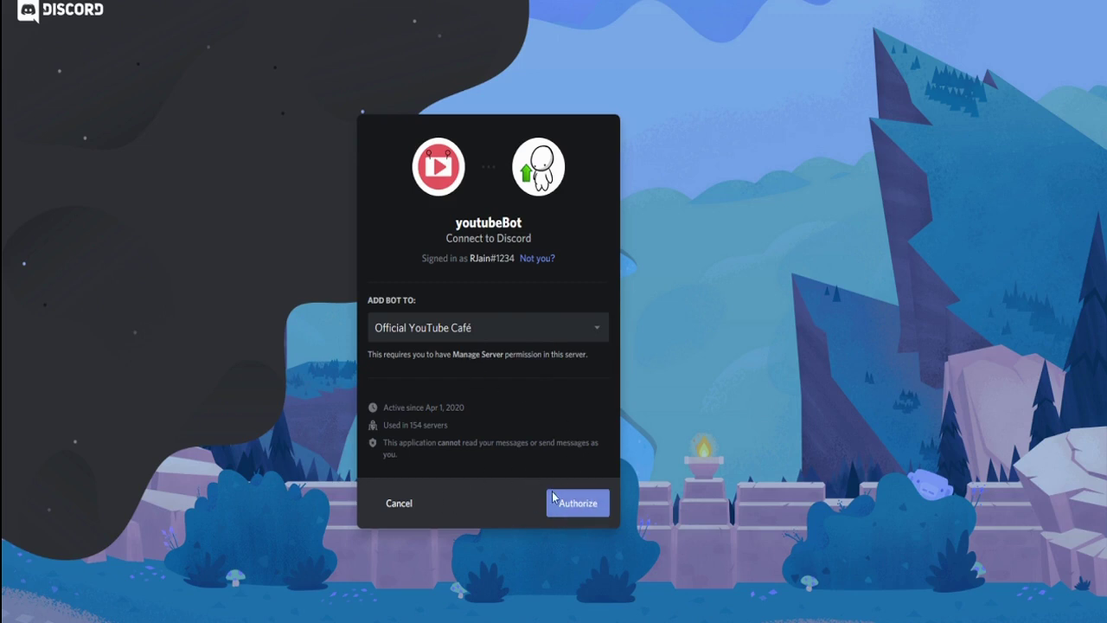
{"action": "left_click", "coordinate": [584, 511]}
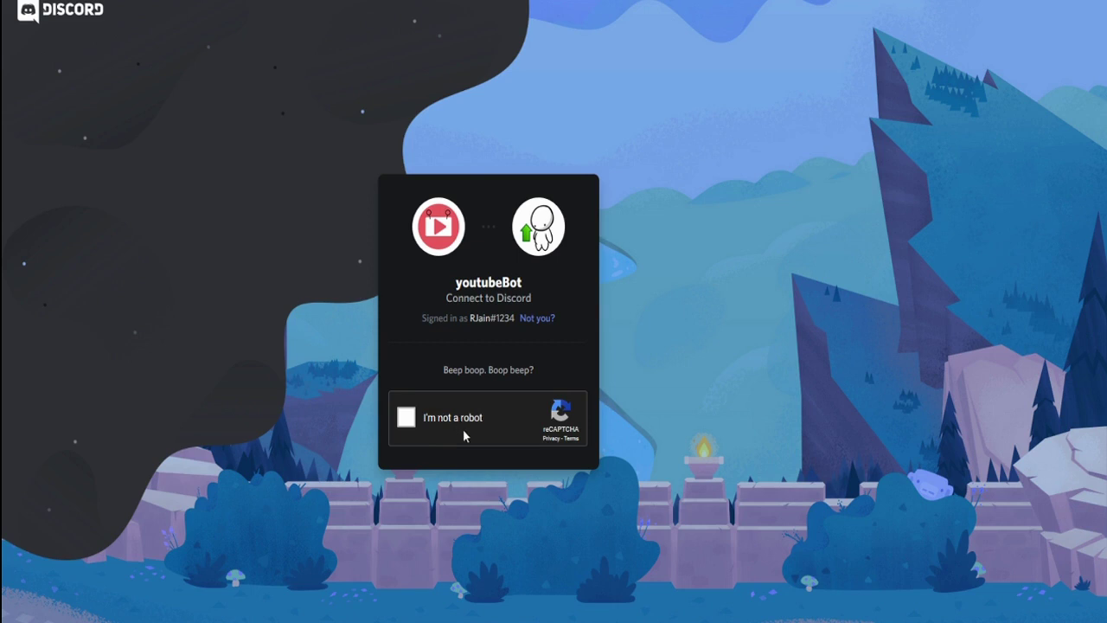
{"action": "left_click", "coordinate": [400, 413]}
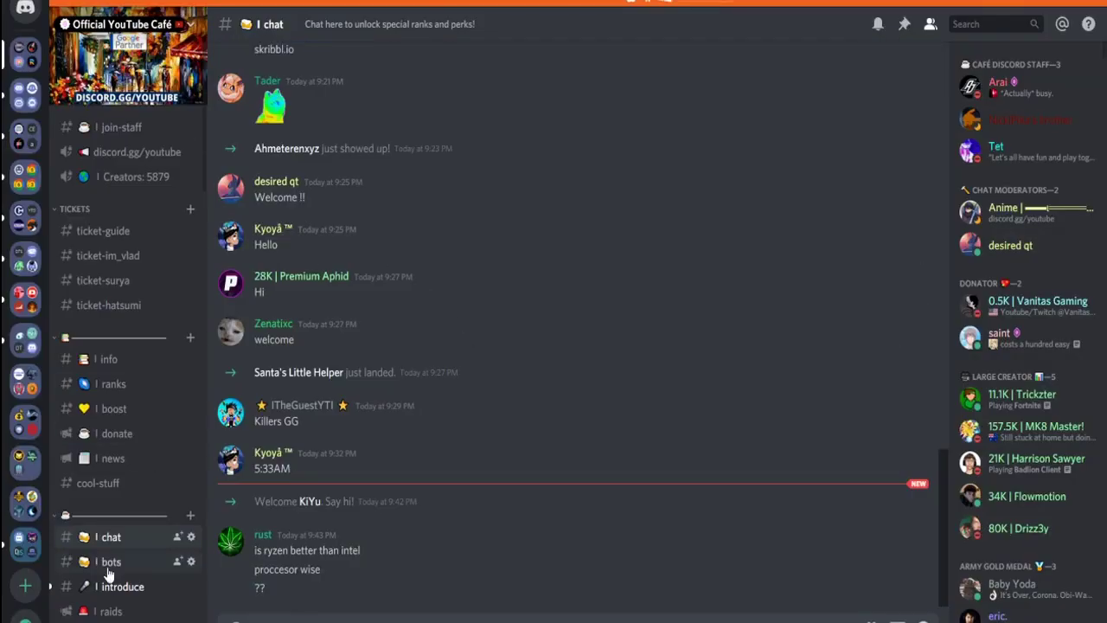
Step: Send the command "yt help" in the server's bots channel and examine the listed utility and YouTube commands
{"action": "left_click", "coordinate": [111, 561]}
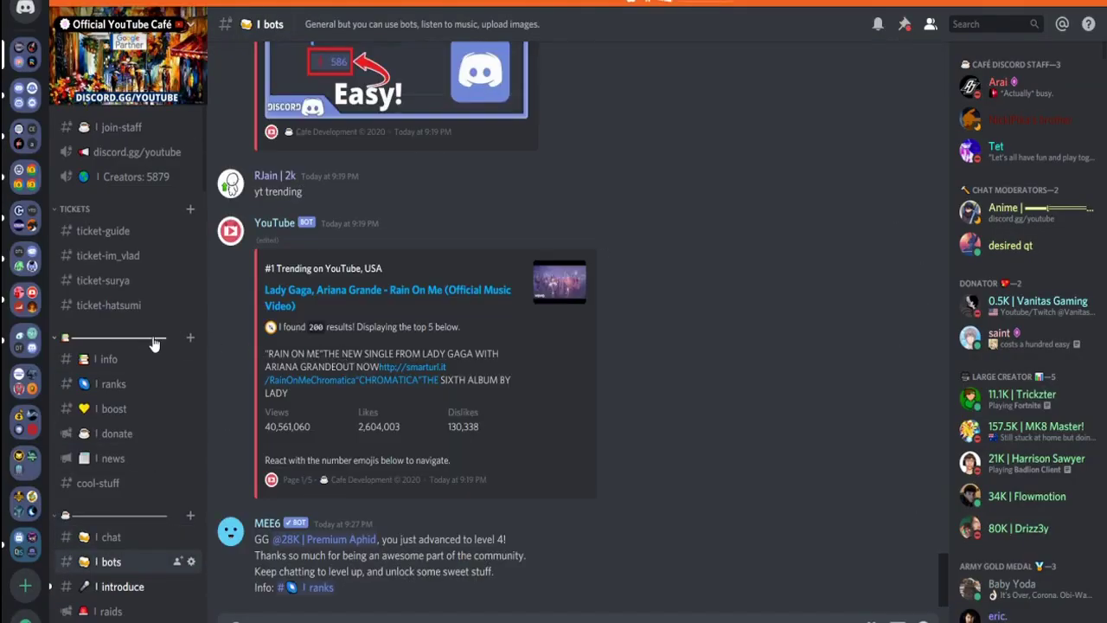
{"action": "scroll", "coordinate": [118, 280], "scroll_direction": "down", "scroll_amount": 5}
{"action": "scroll", "coordinate": [151, 171], "scroll_direction": "up", "scroll_amount": 3}
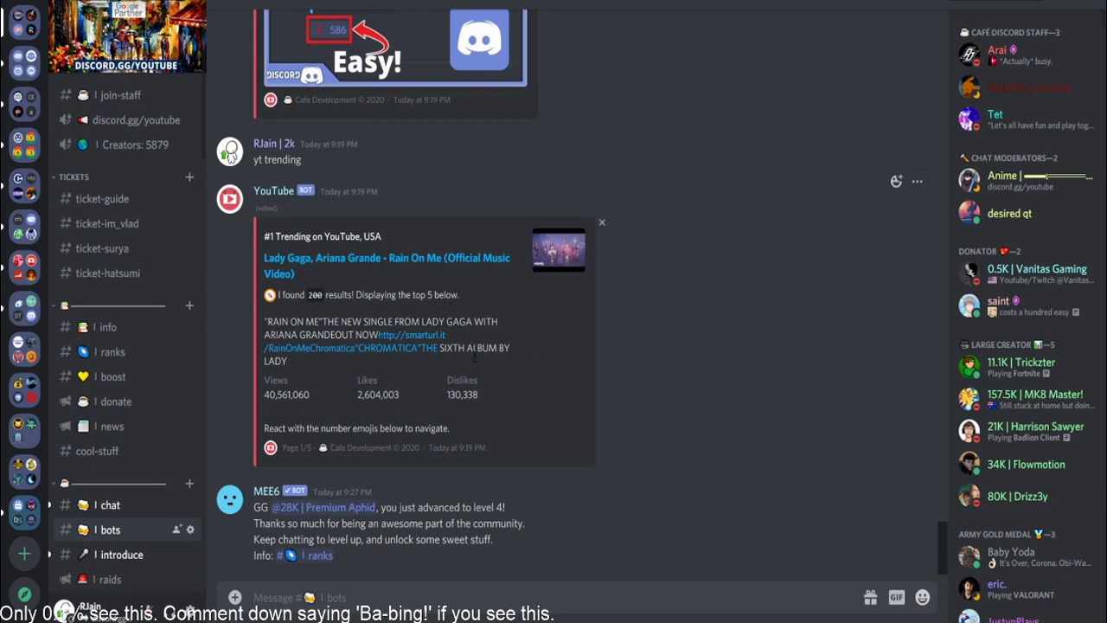
{"action": "left_click", "coordinate": [348, 354]}
{"action": "type", "text": "y"}
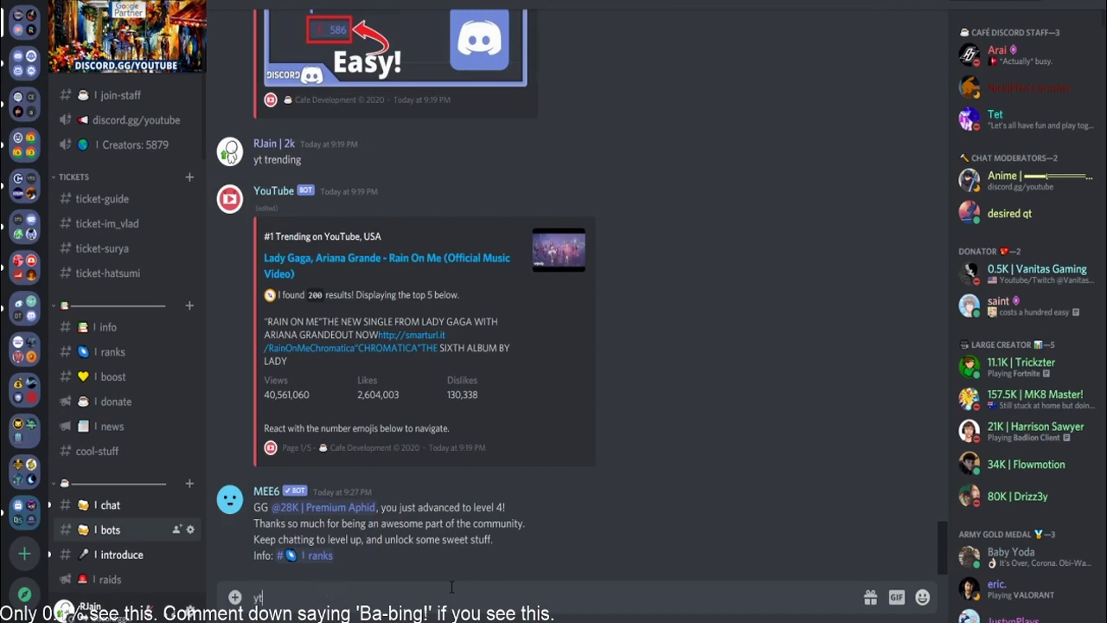
{"action": "type", "text": "t help"}
{"action": "key", "text": "Return"}
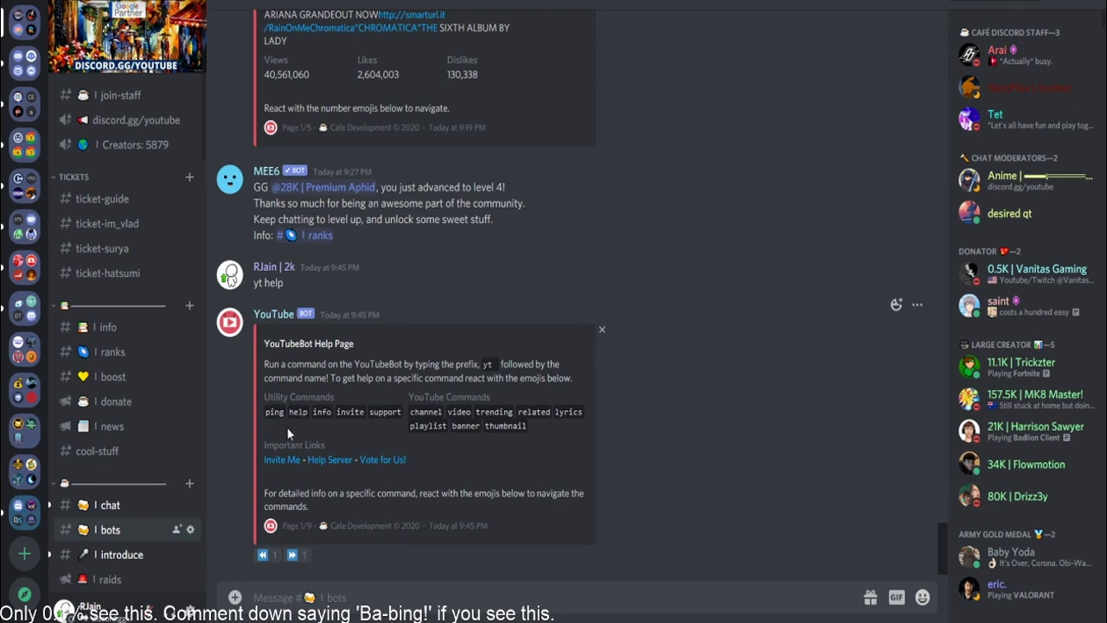
{"action": "left_click_drag", "start_coordinate": [263, 398], "coordinate": [548, 423]}
{"action": "left_click", "coordinate": [548, 423]}
Step: Look up the YouTuber's channel with the "yt channel" command and open the first result's detailed statistics
{"action": "type", "text": "yt channel r"}
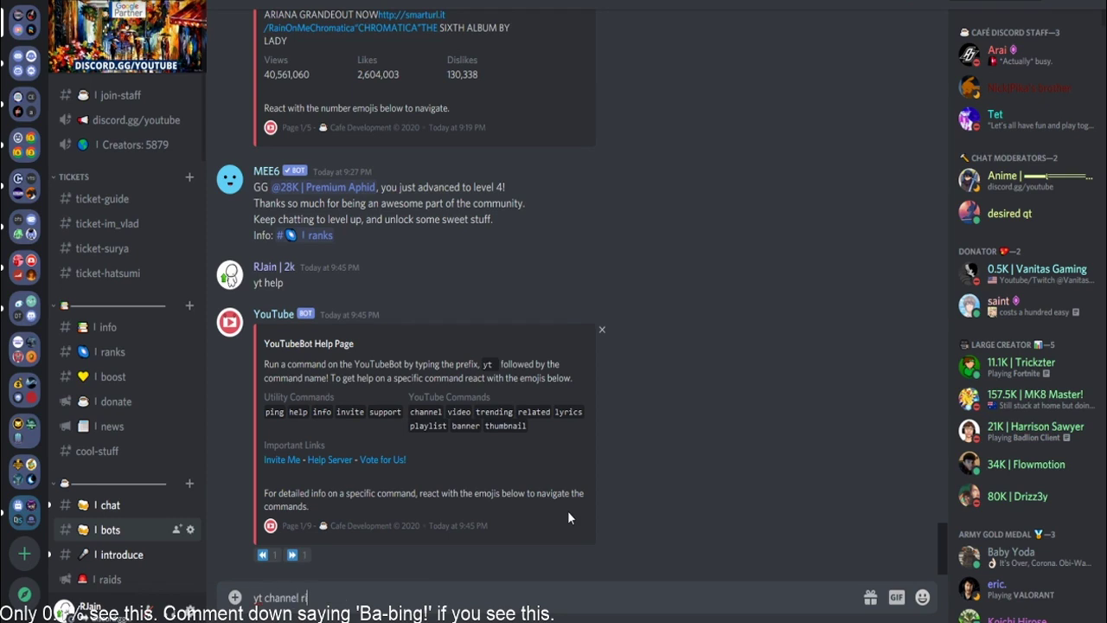
{"action": "type", "text": "ishab jain"}
{"action": "key", "text": "Return"}
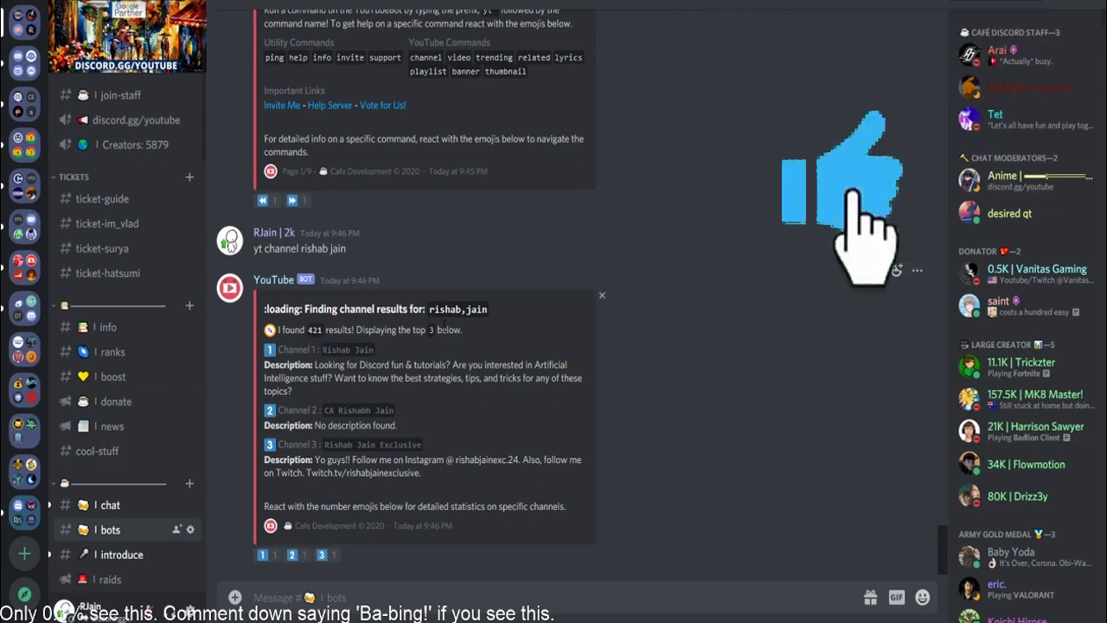
{"action": "left_click_drag", "start_coordinate": [428, 309], "coordinate": [496, 318]}
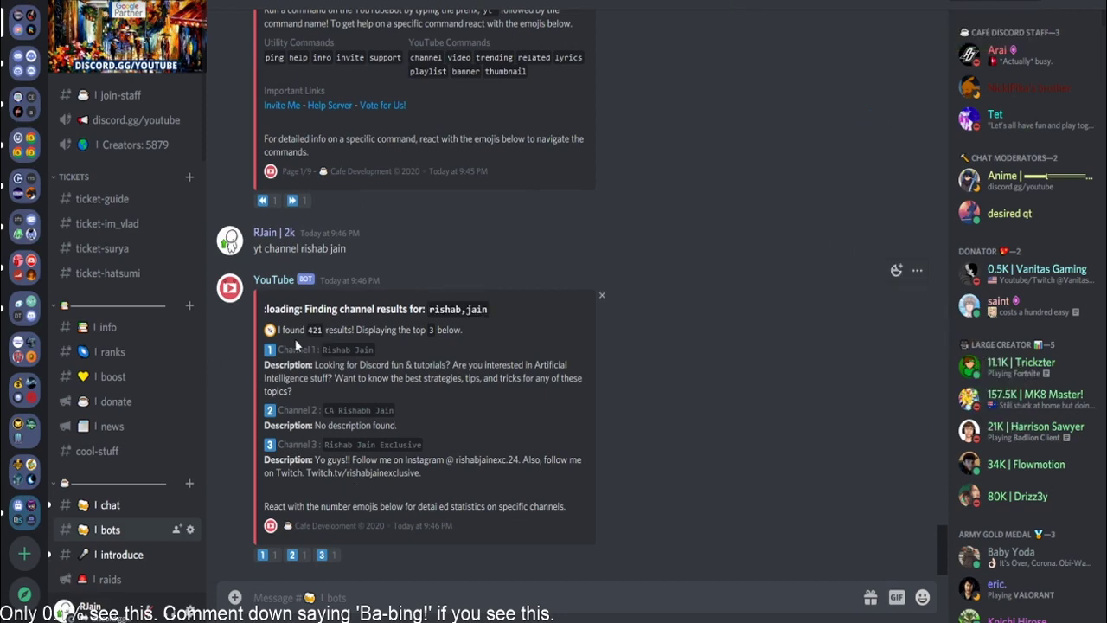
{"action": "left_click_drag", "start_coordinate": [322, 403], "coordinate": [265, 347]}
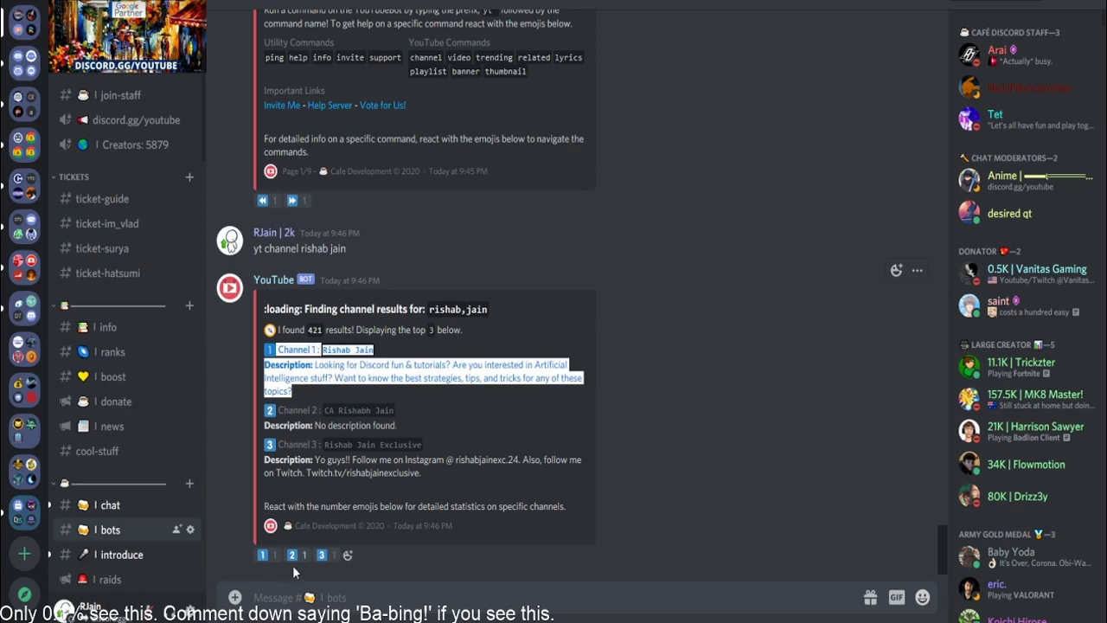
{"action": "left_click", "coordinate": [264, 555]}
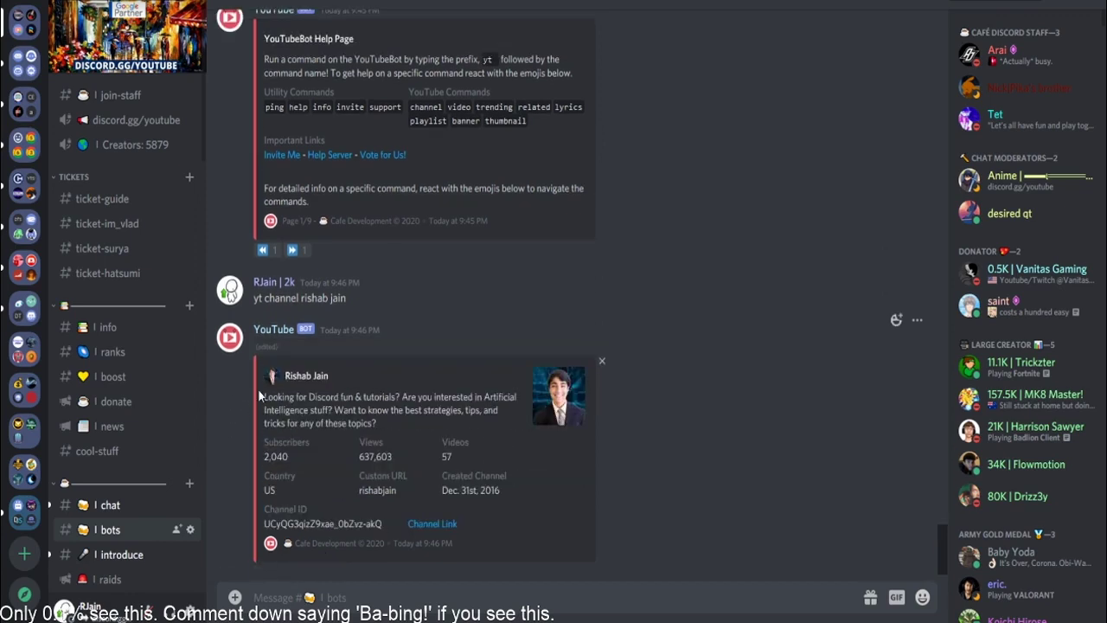
Step: Examine the channel's description and statistics, and review the bot's help page above them
{"action": "left_click_drag", "start_coordinate": [246, 400], "coordinate": [573, 493]}
{"action": "left_click", "coordinate": [573, 498]}
{"action": "scroll", "coordinate": [468, 465], "scroll_direction": "up", "scroll_amount": 1}
{"action": "scroll", "coordinate": [472, 457], "scroll_direction": "down", "scroll_amount": 1}
{"action": "scroll", "coordinate": [489, 444], "scroll_direction": "up", "scroll_amount": 1}
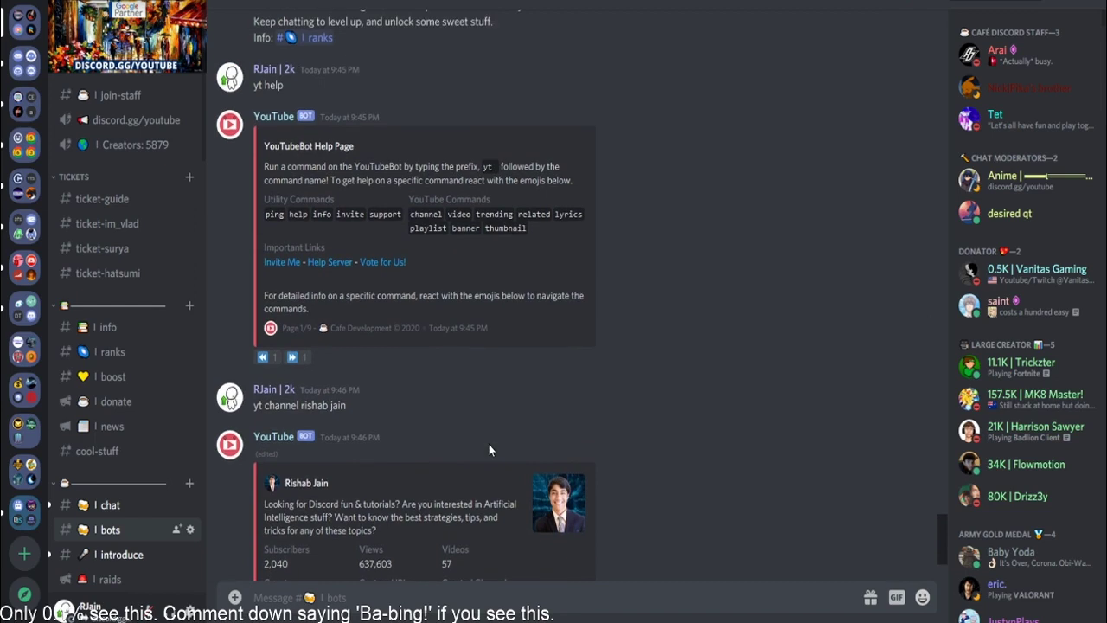
{"action": "scroll", "coordinate": [470, 418], "scroll_direction": "down", "scroll_amount": 1}
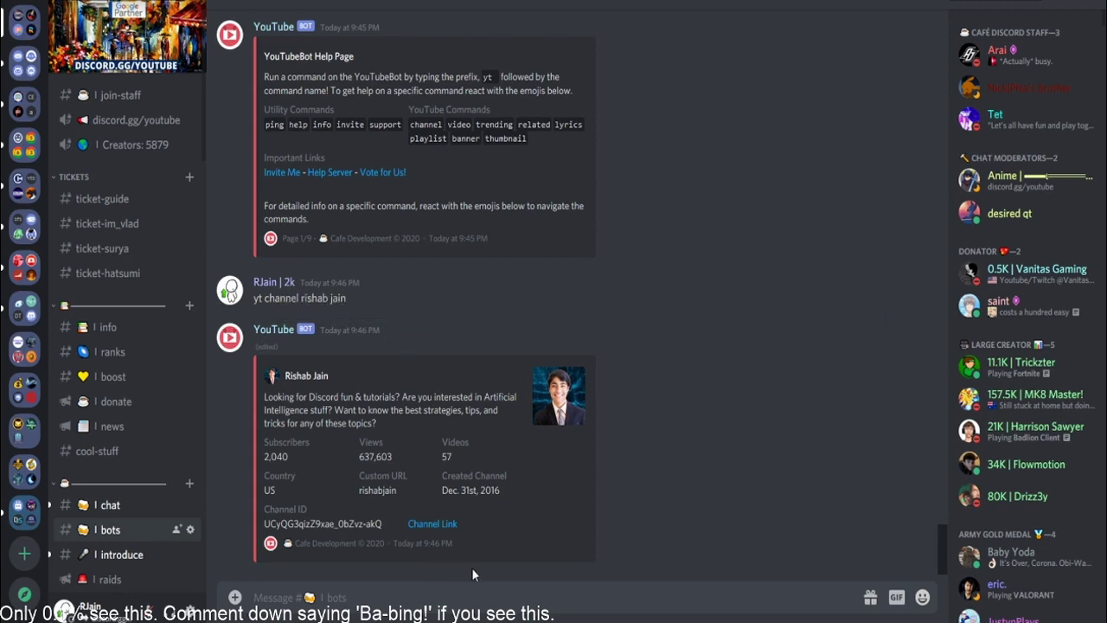
Step: Send the command "yt banner discord" and pick the first channel result to get its banner
{"action": "double_click", "coordinate": [465, 139]}
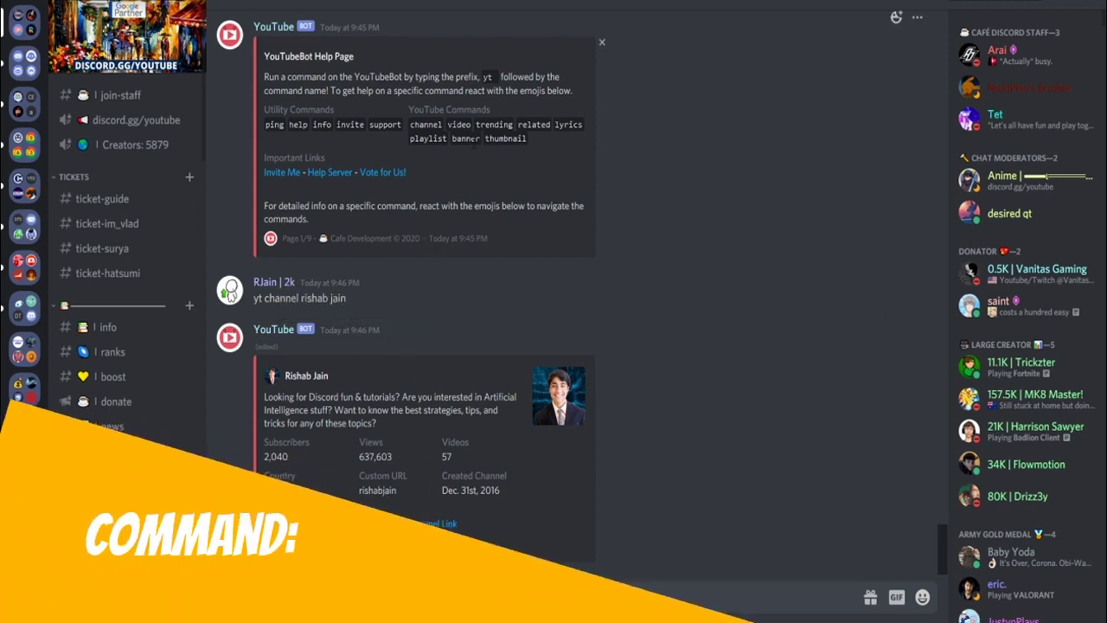
{"action": "left_click", "coordinate": [492, 300]}
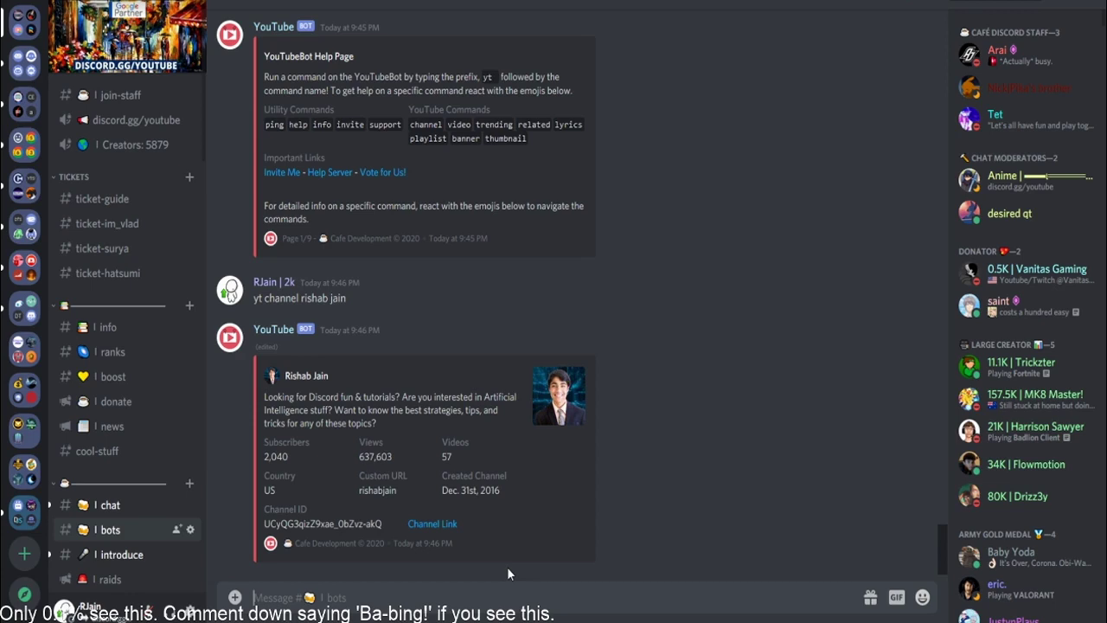
{"action": "type", "text": "yt banner discord"}
{"action": "key", "text": "Return"}
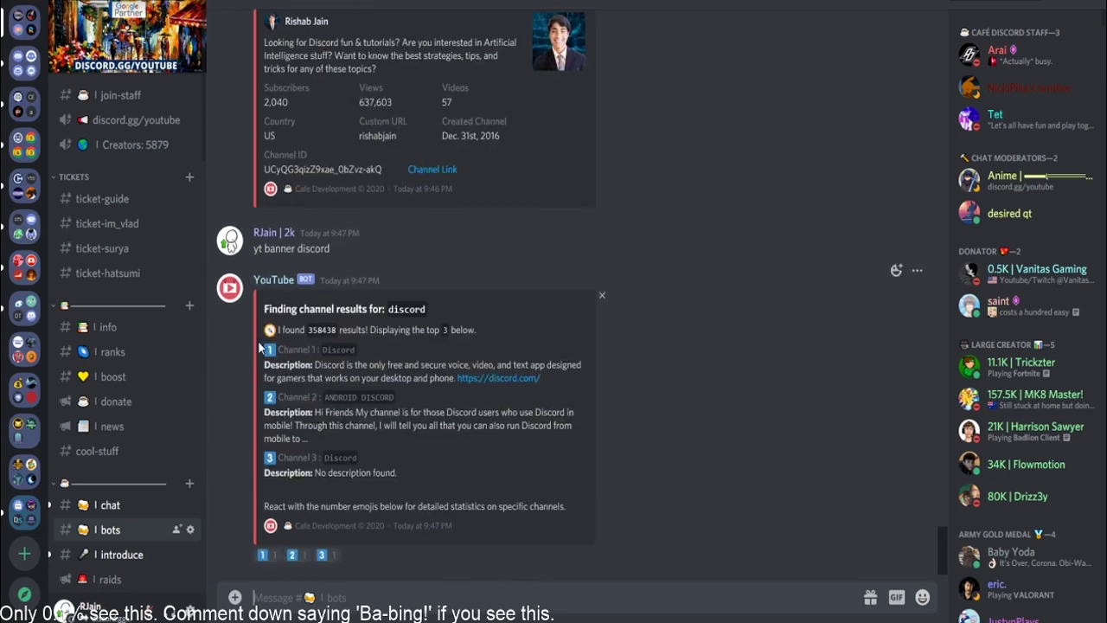
{"action": "left_click", "coordinate": [263, 559]}
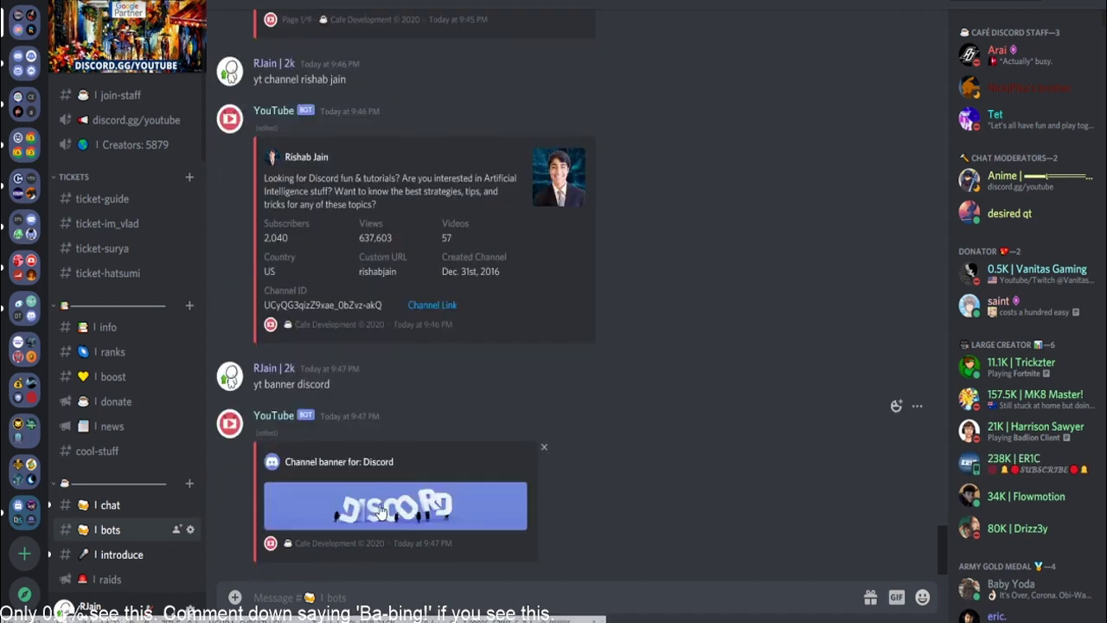
Step: View the Discord channel banner enlarged, and request its original image without following the external link
{"action": "left_click", "coordinate": [380, 493]}
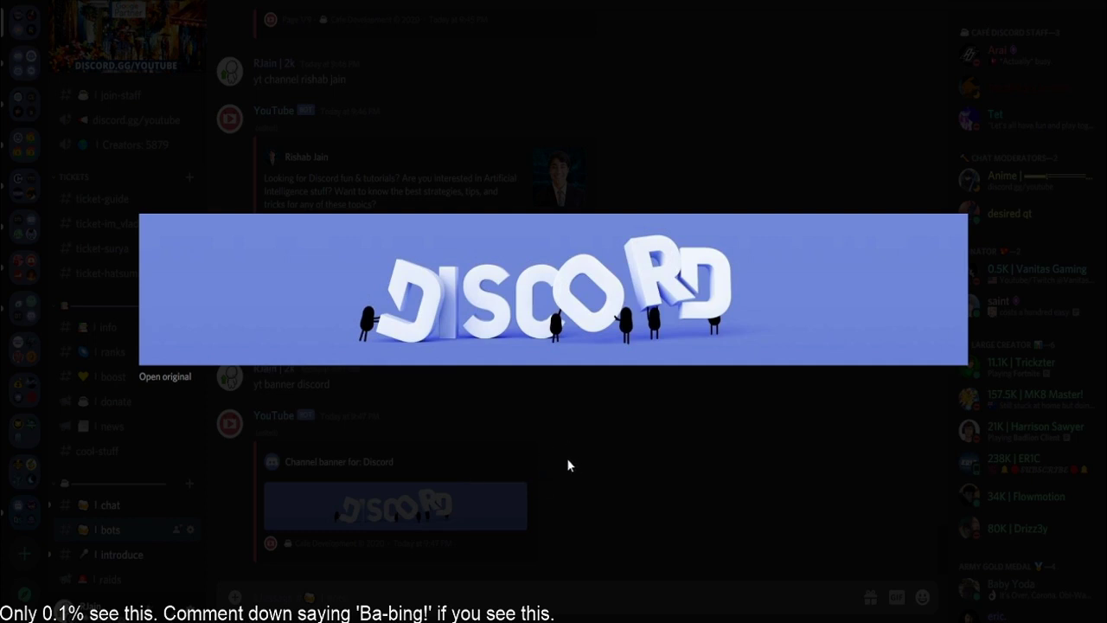
{"action": "left_click", "coordinate": [509, 446]}
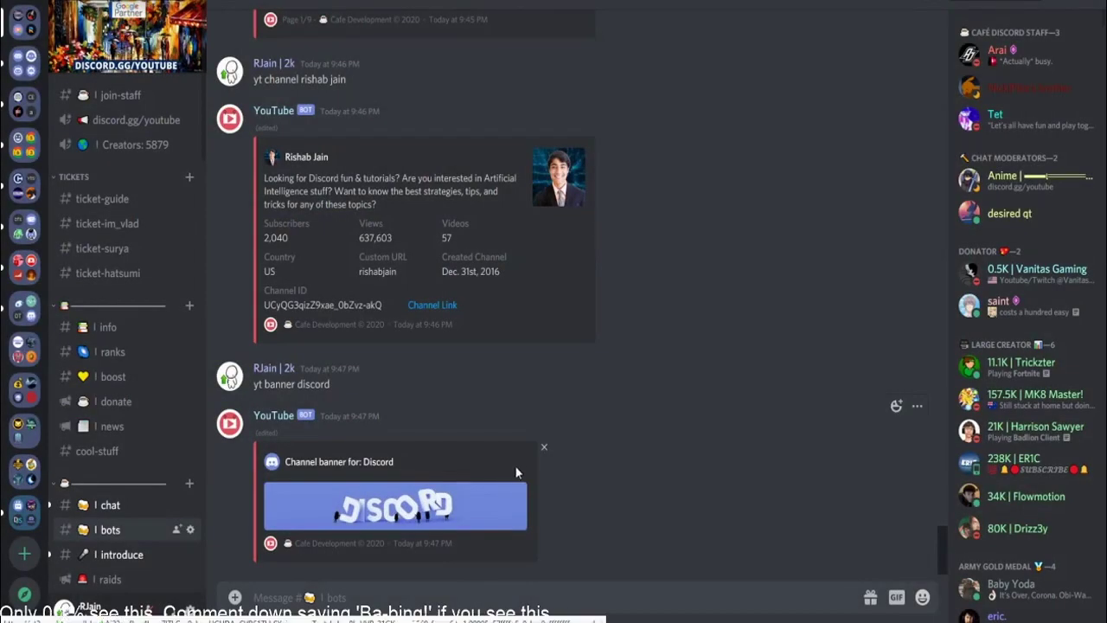
{"action": "left_click", "coordinate": [452, 486]}
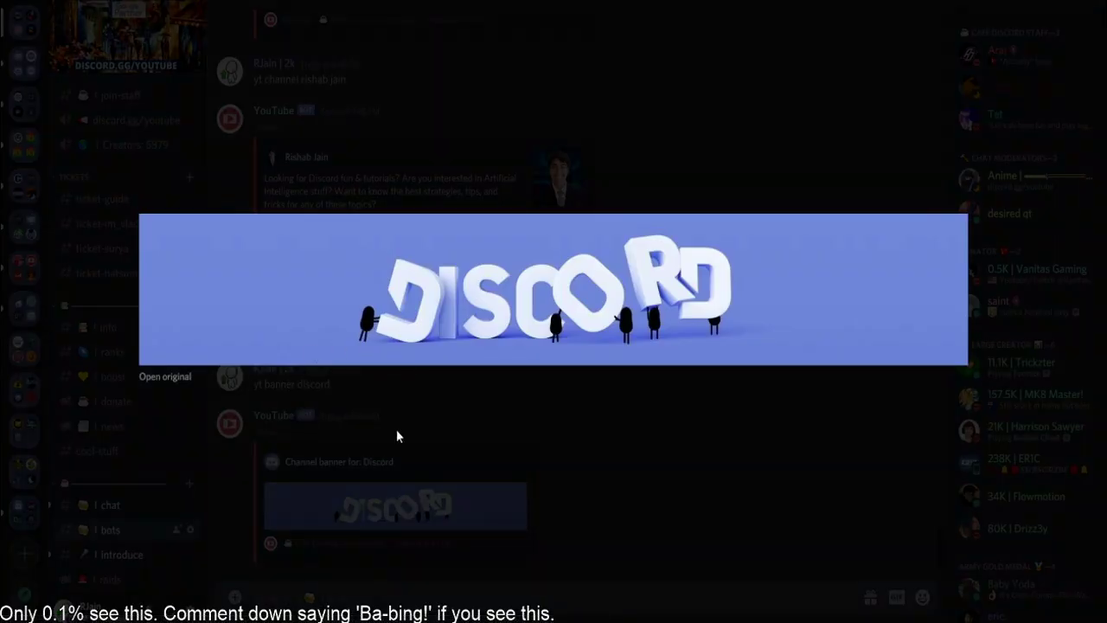
{"action": "left_click", "coordinate": [164, 377]}
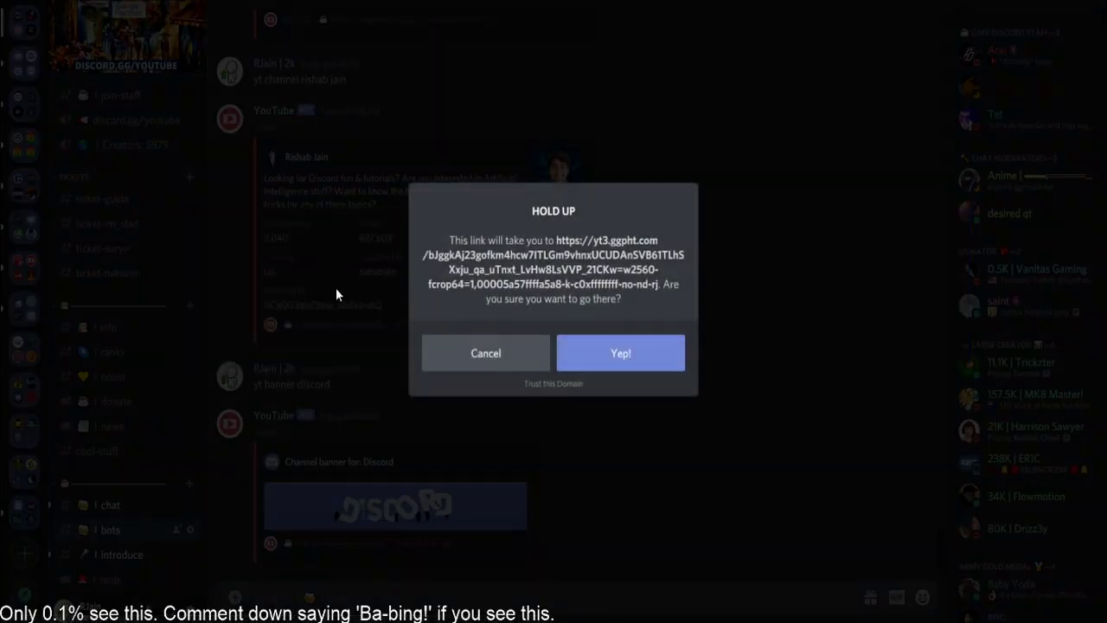
{"action": "left_click", "coordinate": [459, 364]}
{"action": "left_click", "coordinate": [478, 448]}
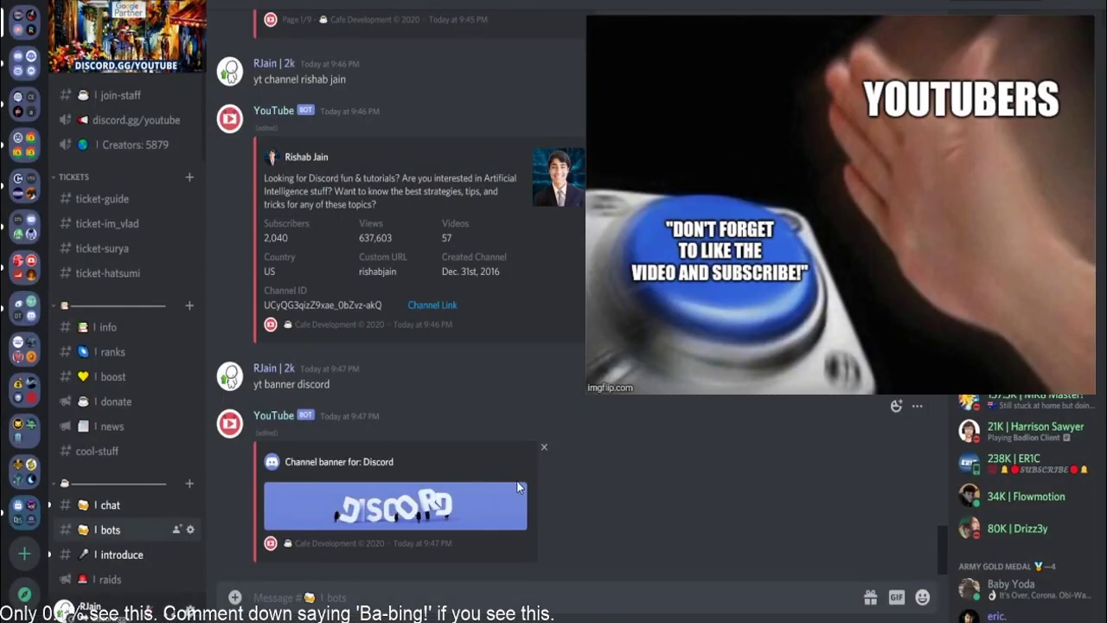
{"action": "scroll", "coordinate": [534, 441], "scroll_direction": "up", "scroll_amount": 10}
{"action": "scroll", "coordinate": [539, 390], "scroll_direction": "down", "scroll_amount": 2}
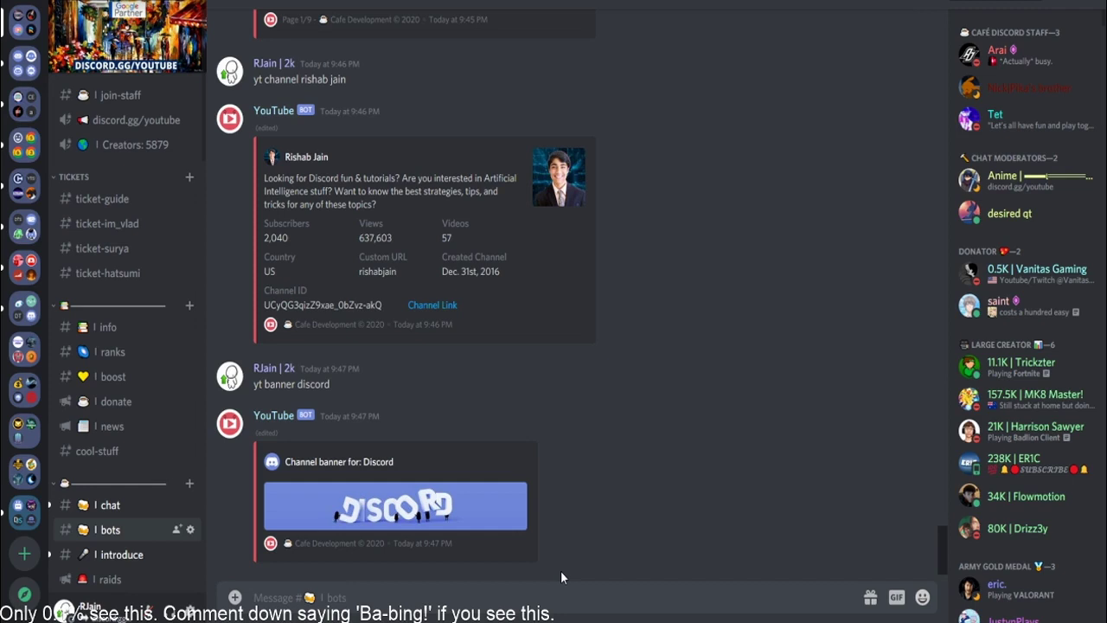
Step: Send the command "yt trending" and page forward through the results to the third trending video
{"action": "type", "text": "yt tre"}
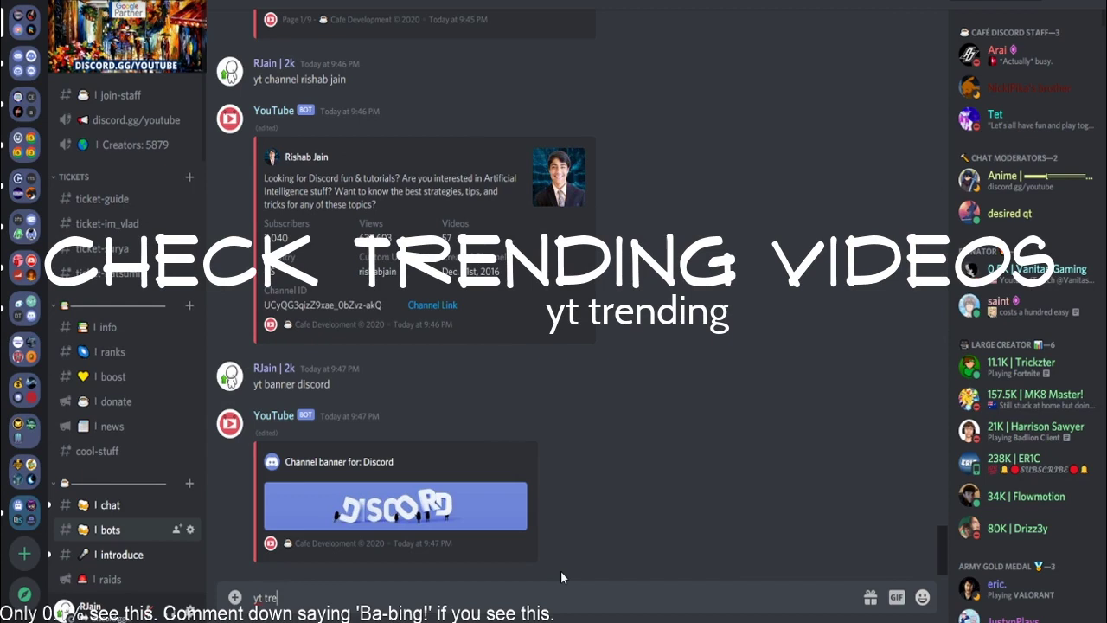
{"action": "type", "text": "nding"}
{"action": "key", "text": "Return"}
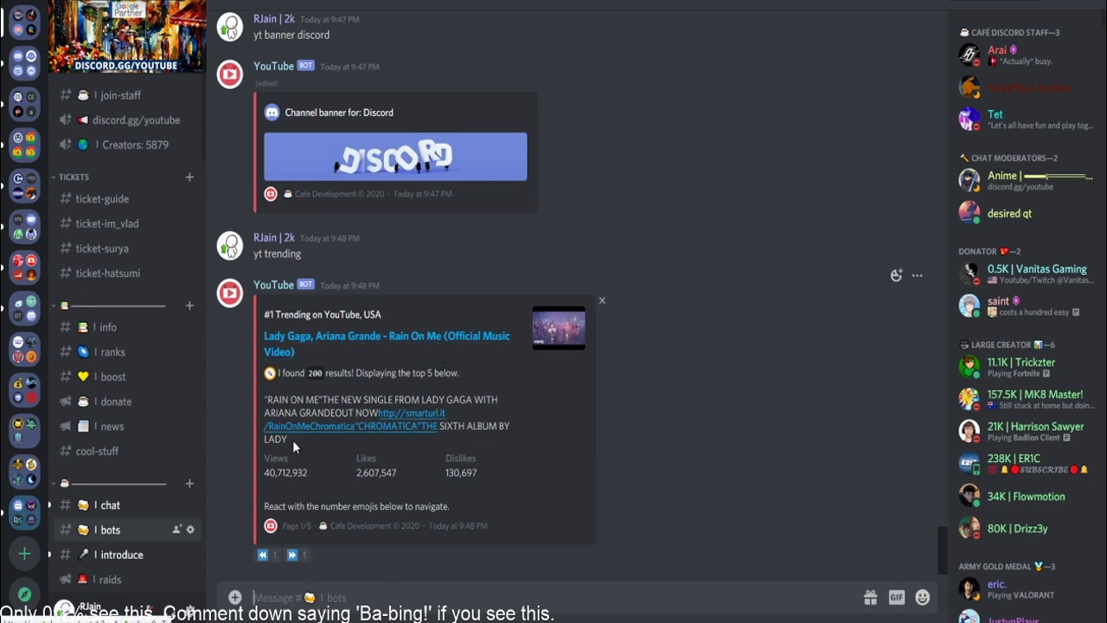
{"action": "left_click", "coordinate": [294, 555]}
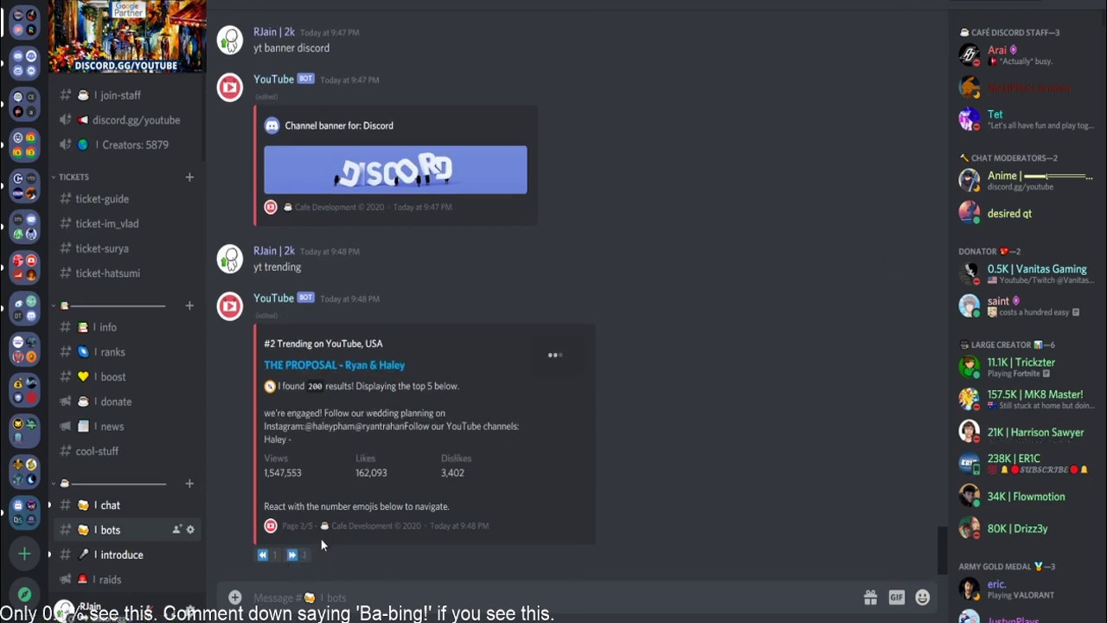
{"action": "left_click_drag", "start_coordinate": [236, 376], "coordinate": [450, 432]}
{"action": "left_click", "coordinate": [389, 458]}
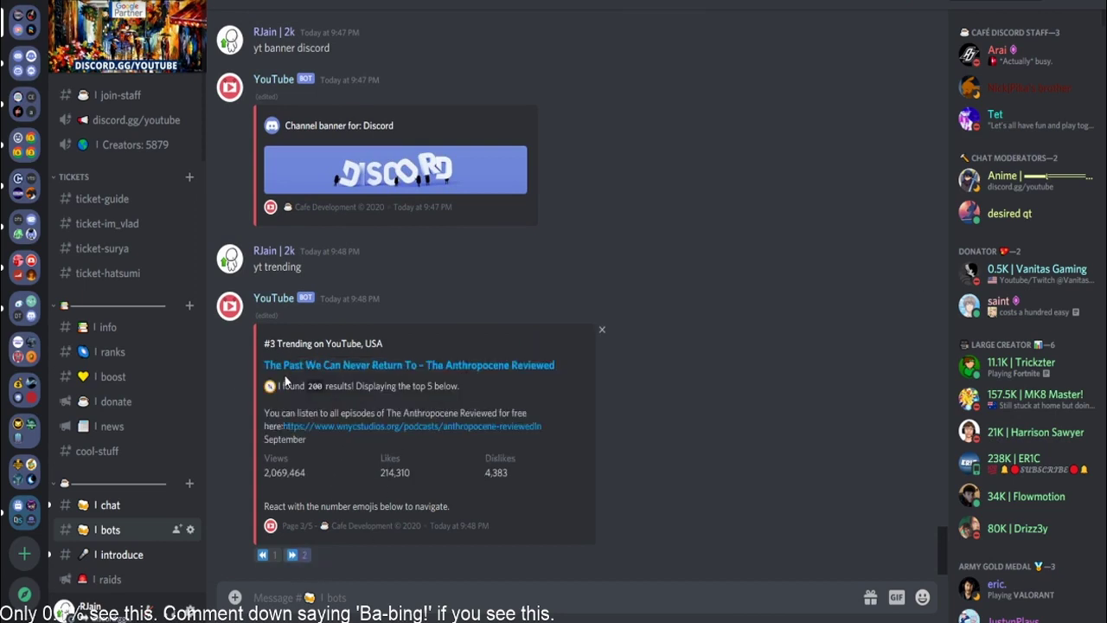
{"action": "left_click", "coordinate": [294, 555]}
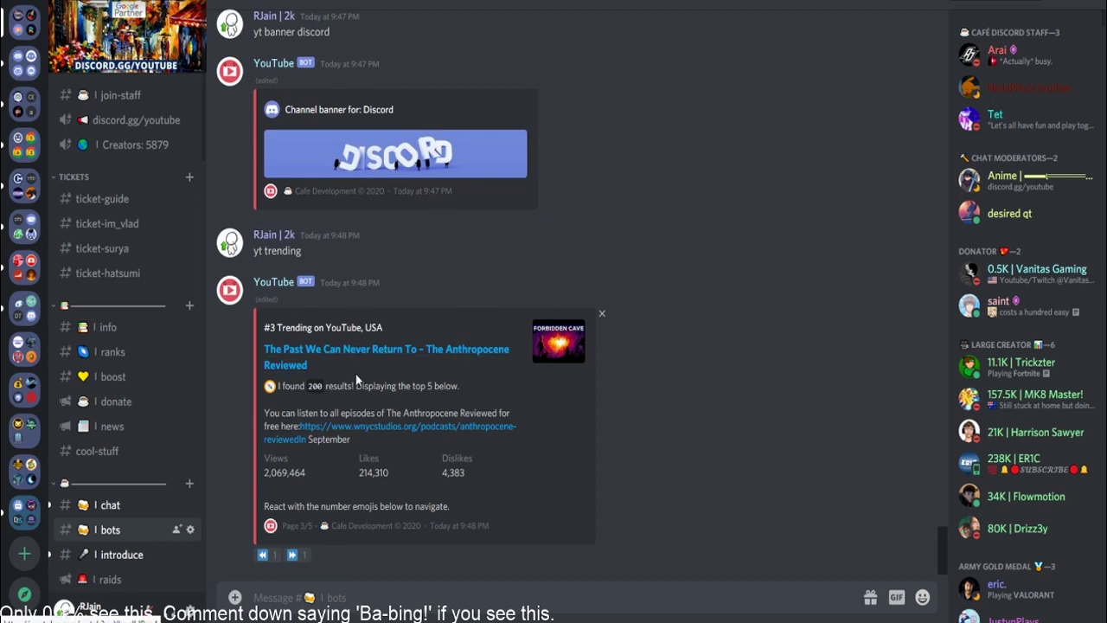
Step: Page through the trending results to the fifth video, and return to the second one
{"action": "left_click", "coordinate": [294, 554]}
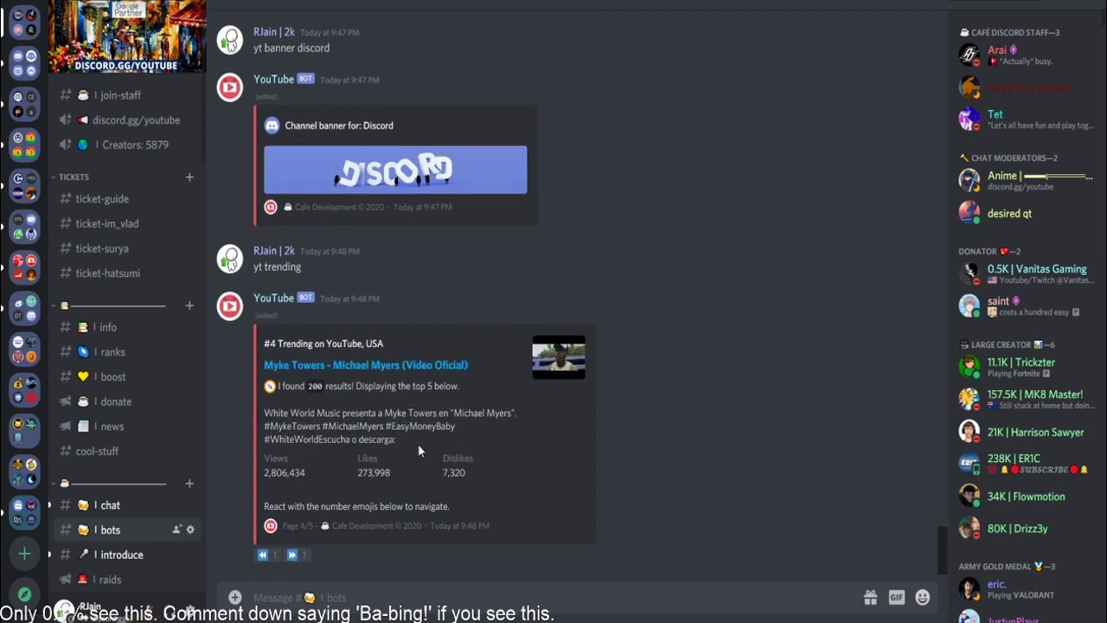
{"action": "left_click", "coordinate": [297, 555]}
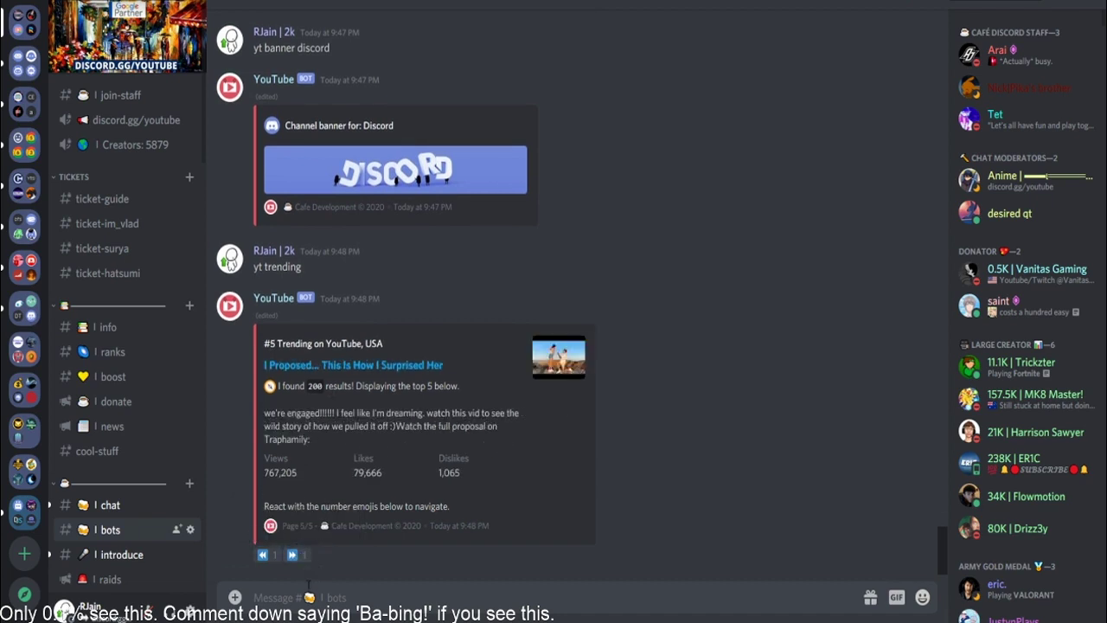
{"action": "left_click_drag", "start_coordinate": [263, 343], "coordinate": [325, 401]}
{"action": "left_click", "coordinate": [325, 400]}
{"action": "left_click", "coordinate": [261, 555]}
{"action": "left_click", "coordinate": [259, 556]}
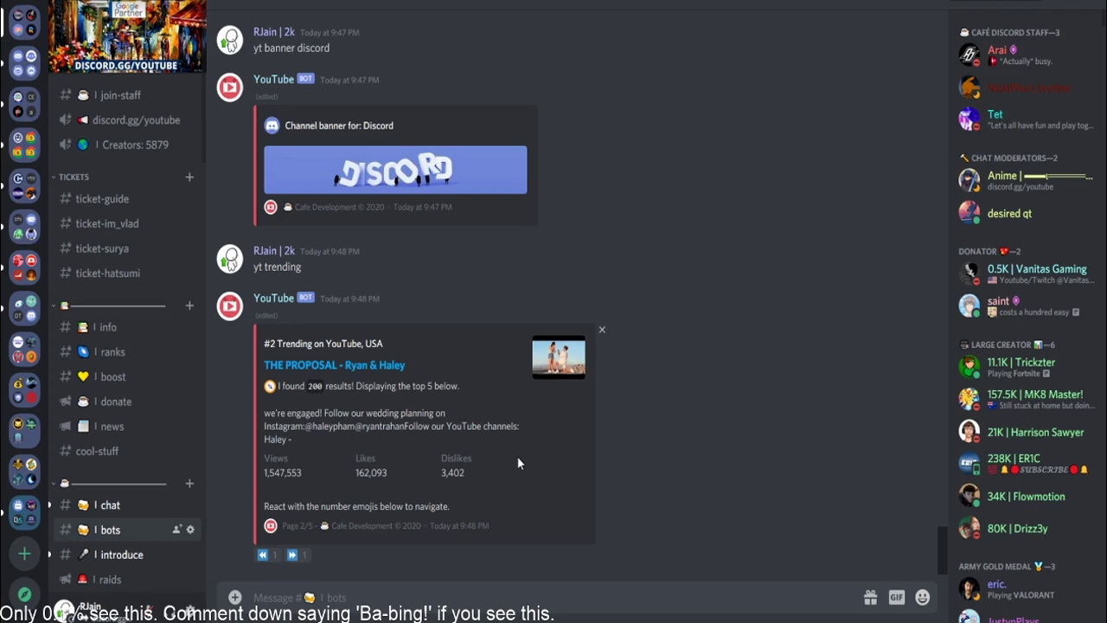
Step: Open the auto-upload channel and review the latest video announcements posted by the MEE6 bot
{"action": "scroll", "coordinate": [96, 408], "scroll_direction": "down", "scroll_amount": 5}
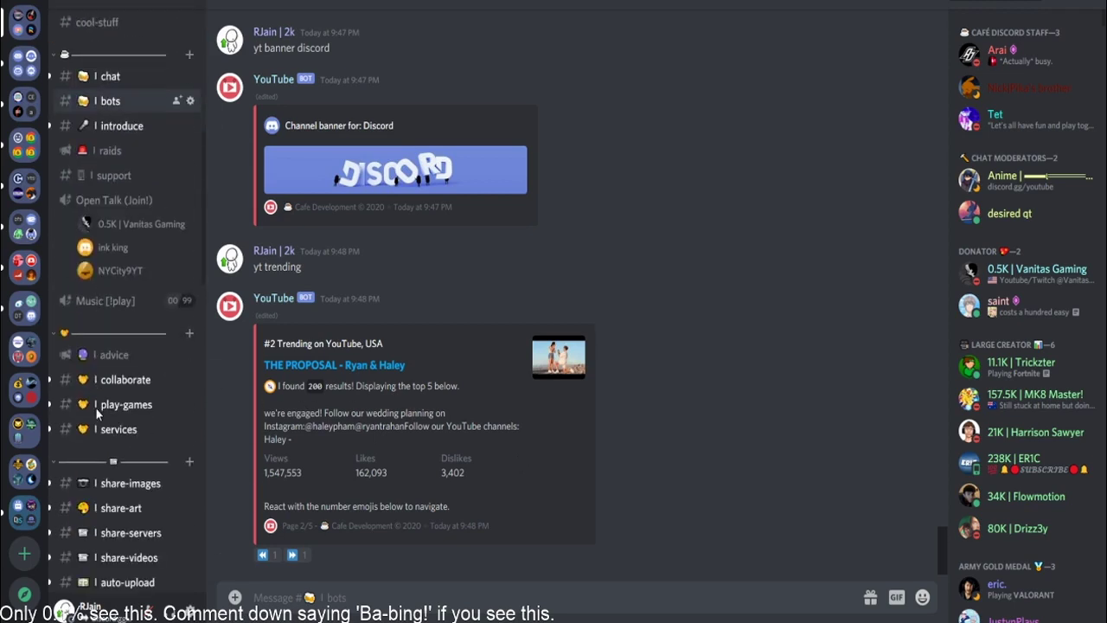
{"action": "scroll", "coordinate": [97, 408], "scroll_direction": "up", "scroll_amount": 5}
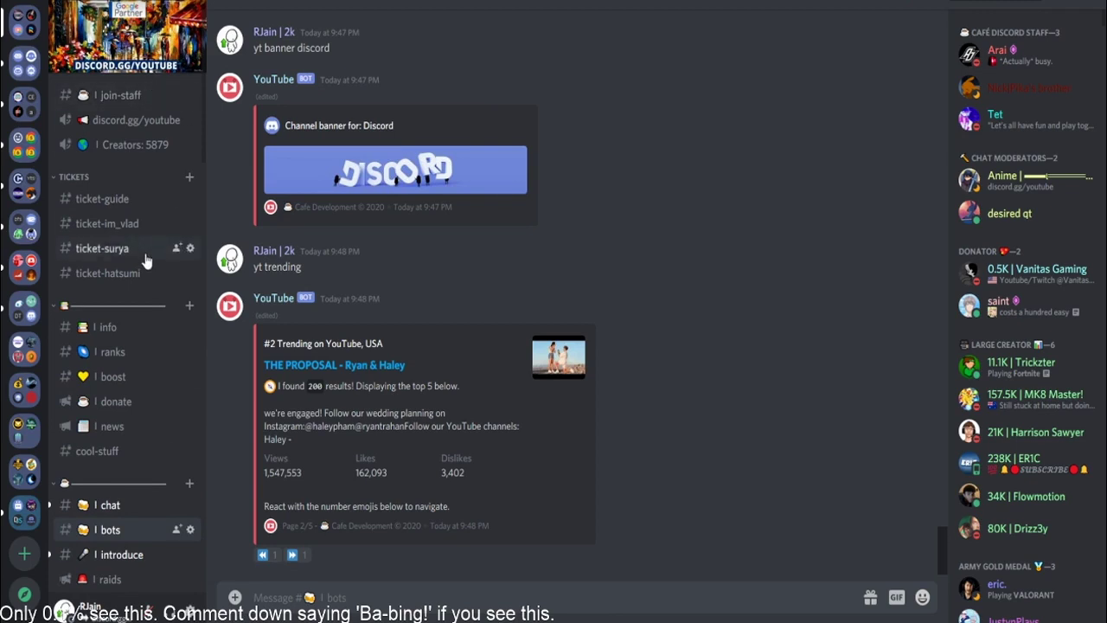
{"action": "scroll", "coordinate": [145, 261], "scroll_direction": "down", "scroll_amount": 5}
{"action": "scroll", "coordinate": [191, 294], "scroll_direction": "down", "scroll_amount": 4}
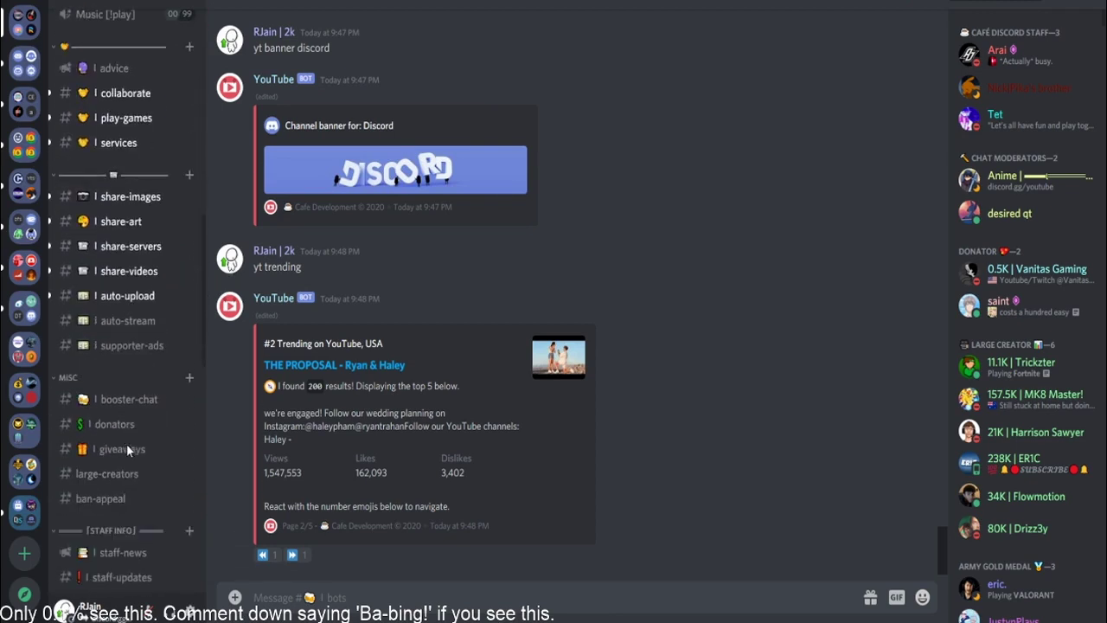
{"action": "scroll", "coordinate": [127, 450], "scroll_direction": "down", "scroll_amount": 1}
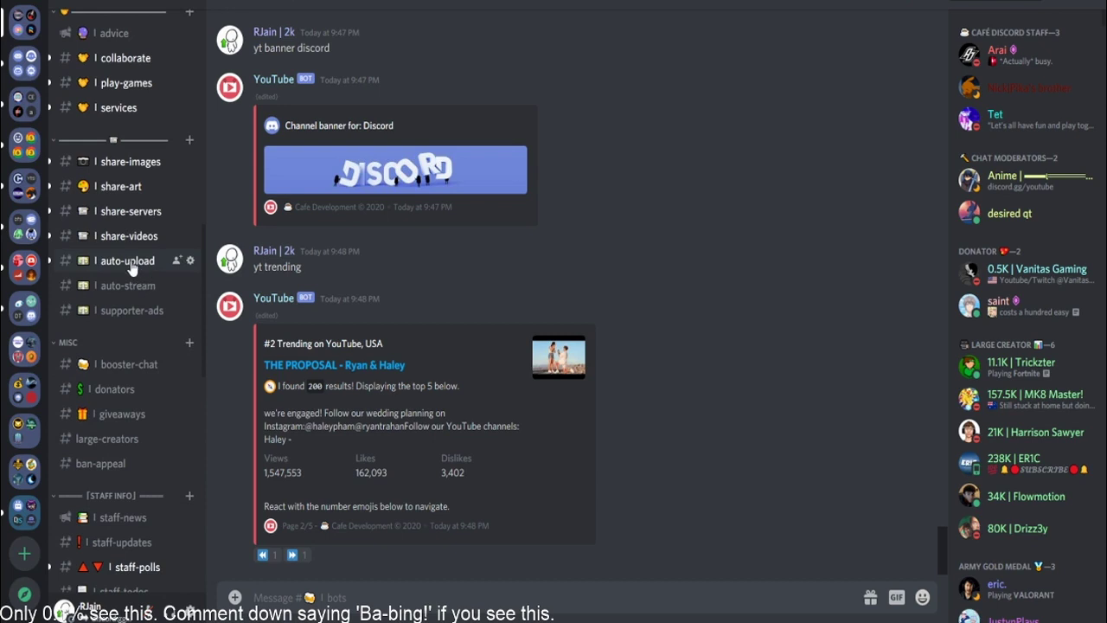
{"action": "left_click", "coordinate": [137, 265]}
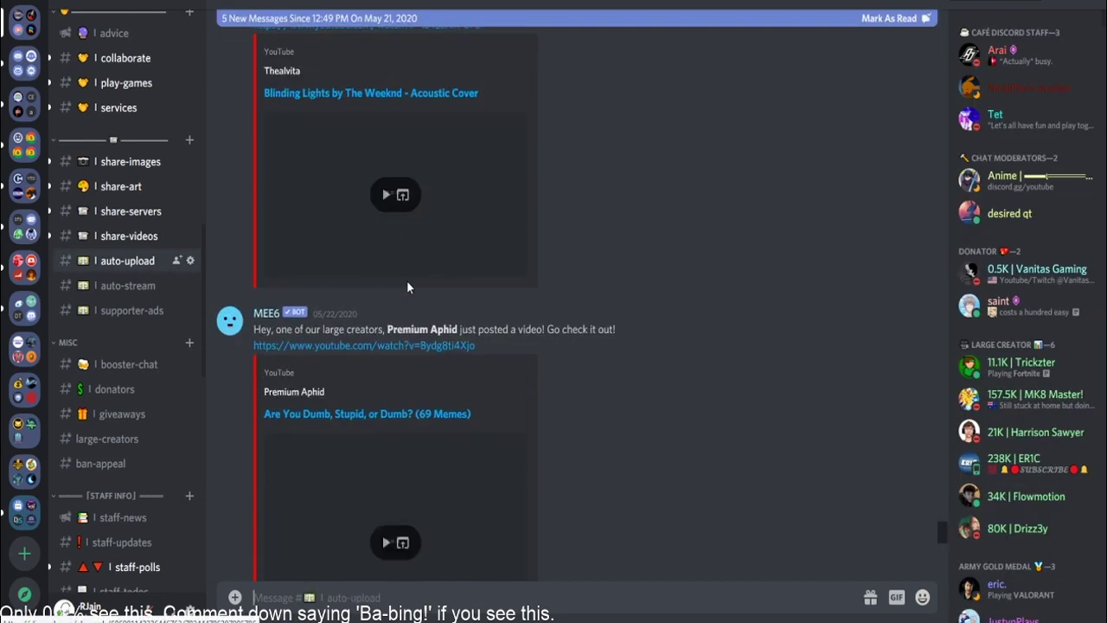
{"action": "scroll", "coordinate": [407, 281], "scroll_direction": "down", "scroll_amount": 5}
{"action": "left_click_drag", "start_coordinate": [197, 240], "coordinate": [367, 297]}
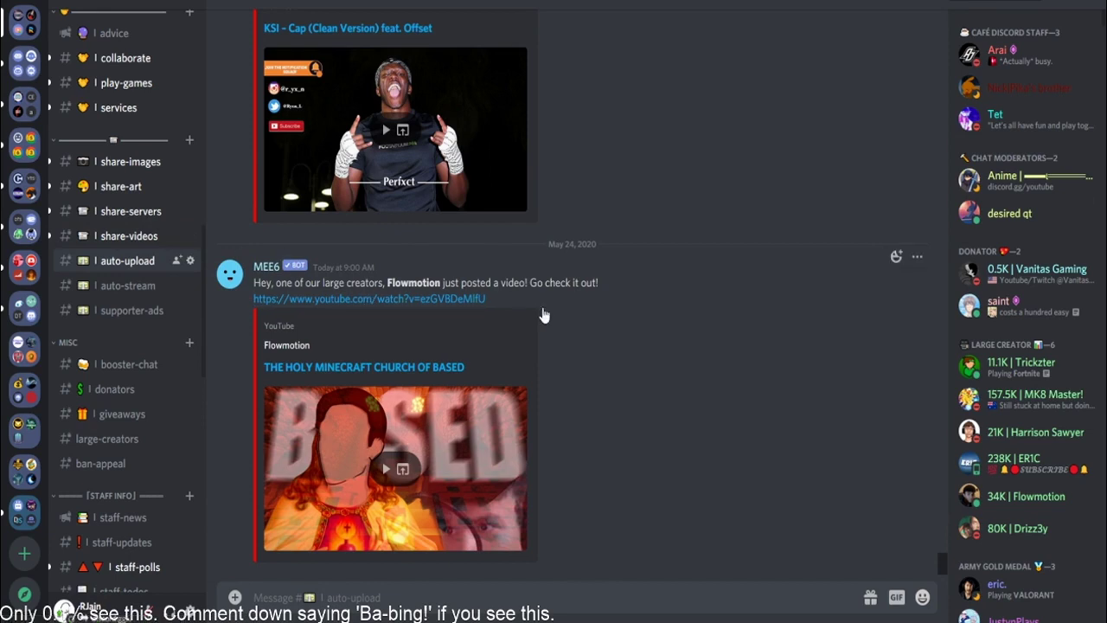
Step: View the stream announcement in the auto-stream channel, and return to the bots channel
{"action": "left_click", "coordinate": [113, 288]}
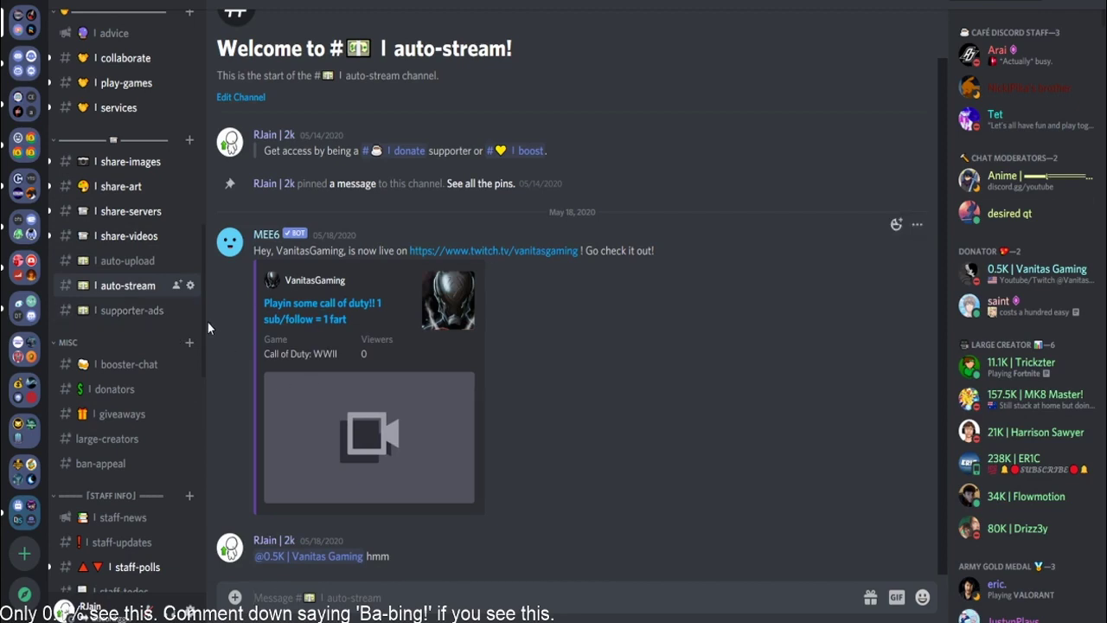
{"action": "left_click_drag", "start_coordinate": [209, 322], "coordinate": [512, 291]}
{"action": "left_click", "coordinate": [512, 292]}
{"action": "scroll", "coordinate": [173, 278], "scroll_direction": "up", "scroll_amount": 6}
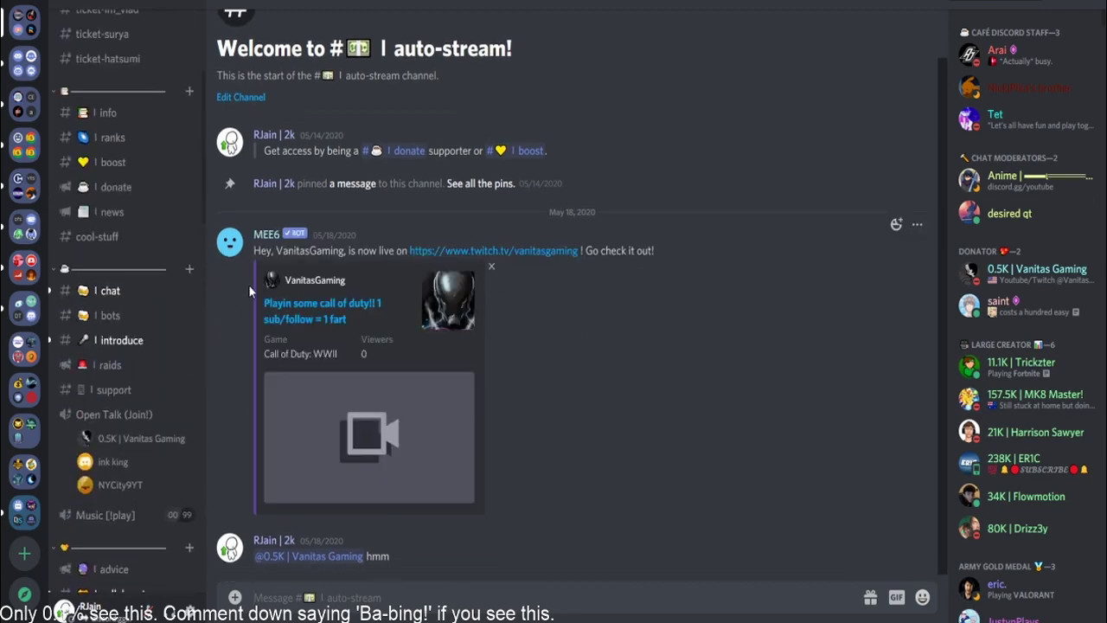
{"action": "scroll", "coordinate": [126, 244], "scroll_direction": "down", "scroll_amount": 10}
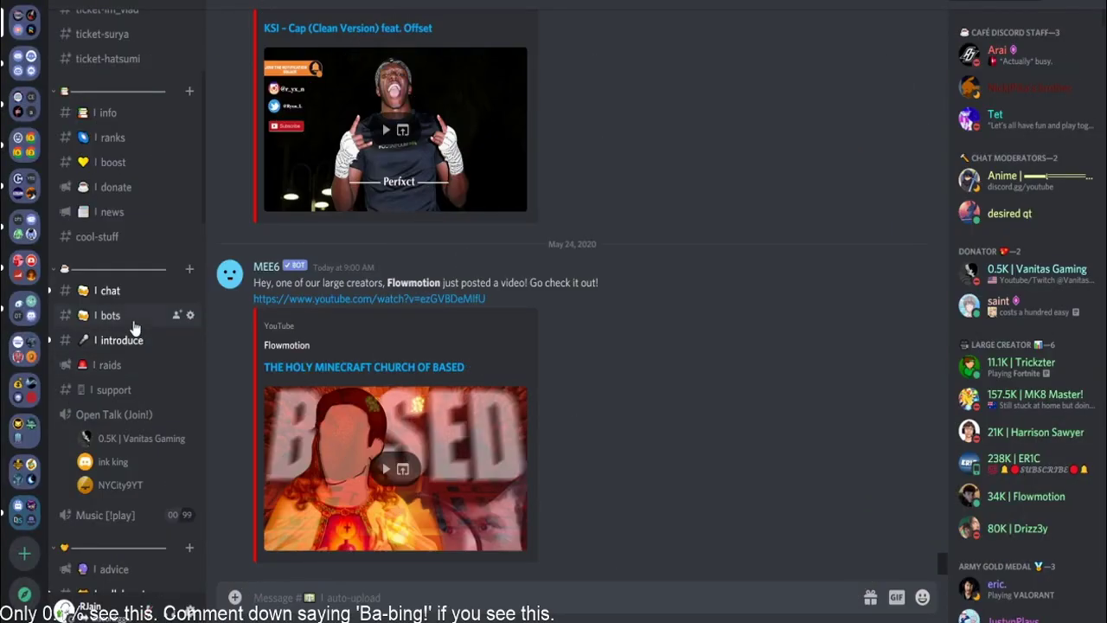
{"action": "left_click", "coordinate": [133, 320]}
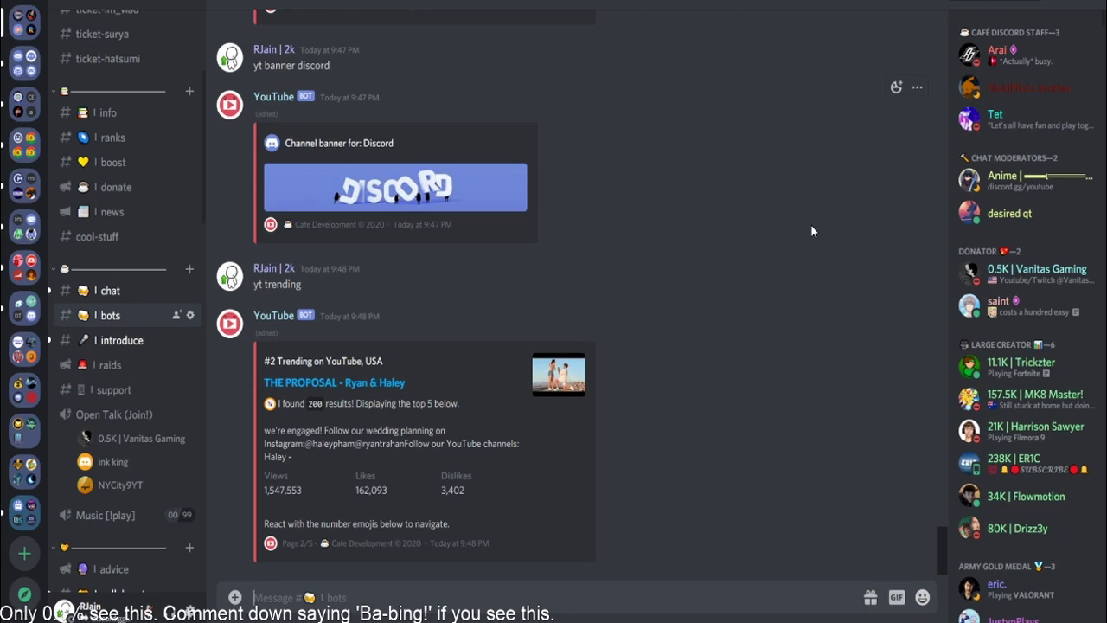
{"action": "left_click", "coordinate": [24, 553]}
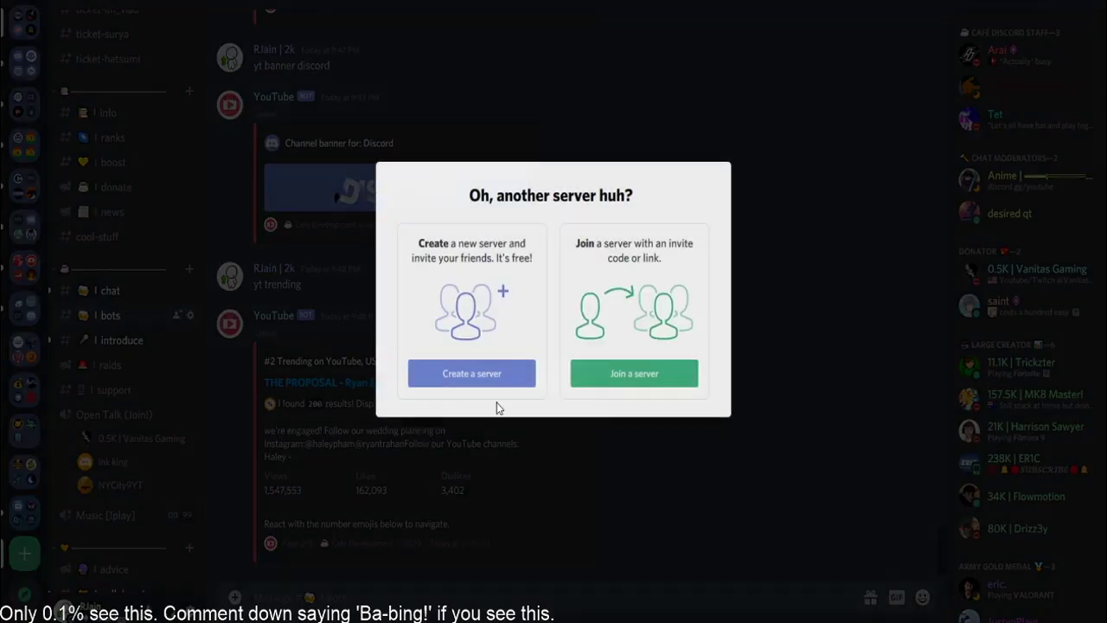
{"action": "left_click", "coordinate": [636, 368]}
{"action": "left_click", "coordinate": [56, 559]}
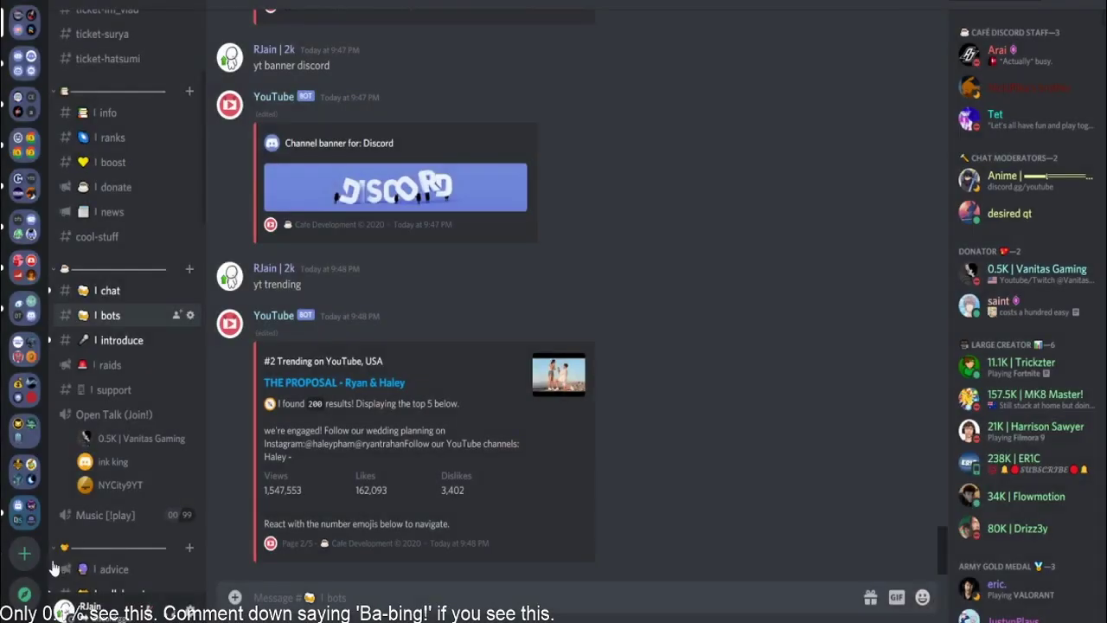
Step: Create a new server named "testing server" and dismiss its invite dialog
{"action": "left_click", "coordinate": [24, 553]}
{"action": "left_click", "coordinate": [472, 372]}
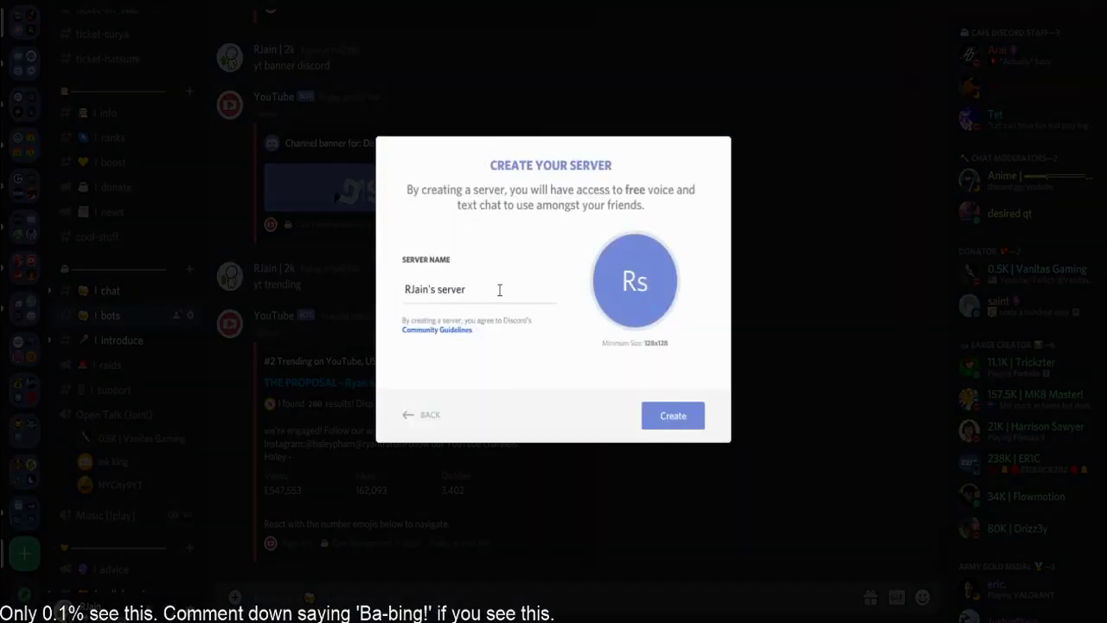
{"action": "triple_click", "coordinate": [499, 290]}
{"action": "type", "text": "testing s"}
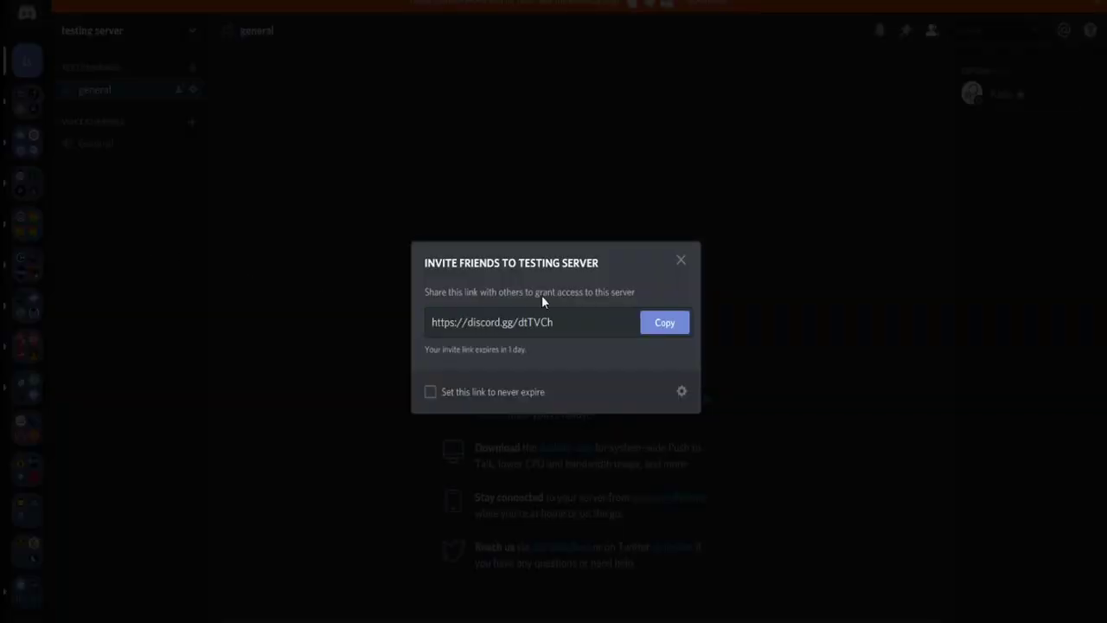
{"action": "left_click", "coordinate": [284, 258]}
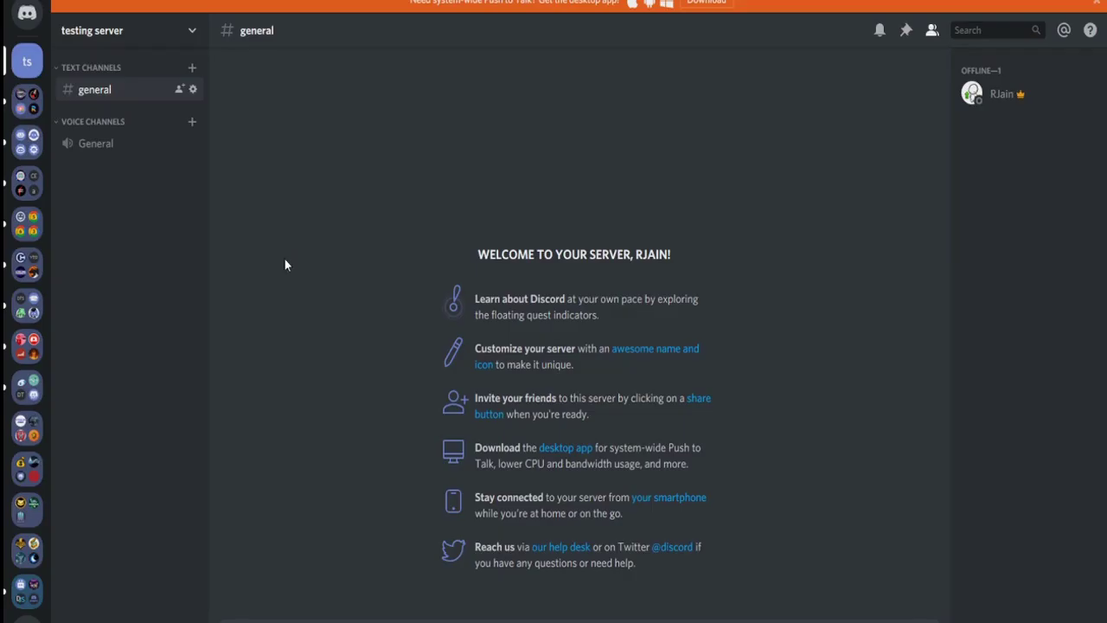
Step: Rename the general text channel as "uploads", save the change and leave the channel settings
{"action": "left_click", "coordinate": [193, 90]}
{"action": "double_click", "coordinate": [508, 80]}
{"action": "type", "text": "uploads"}
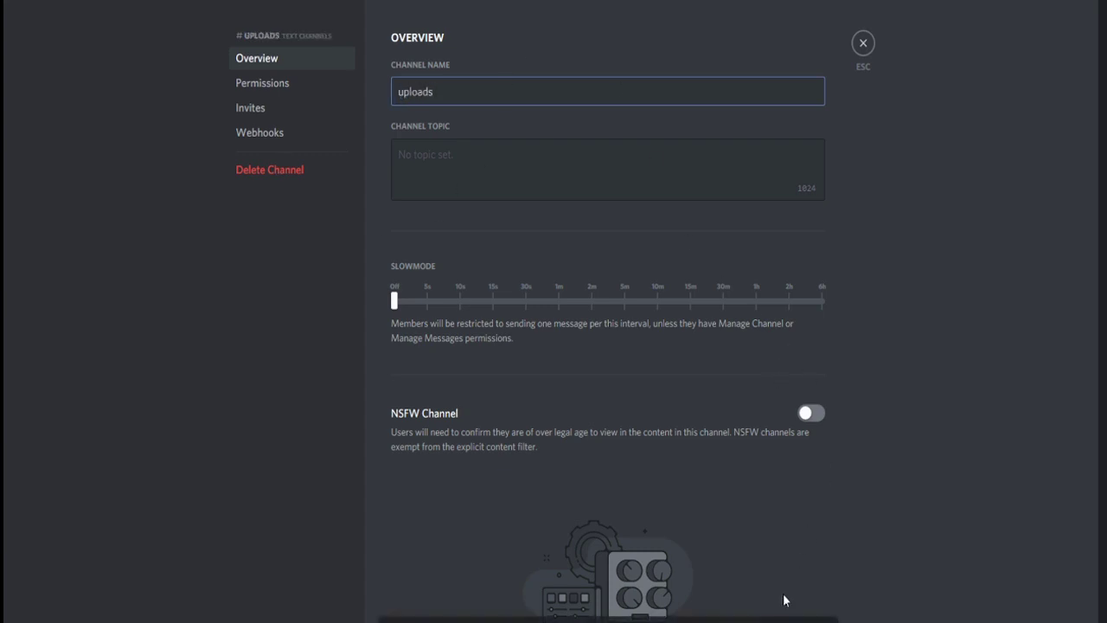
{"action": "left_click", "coordinate": [678, 439]}
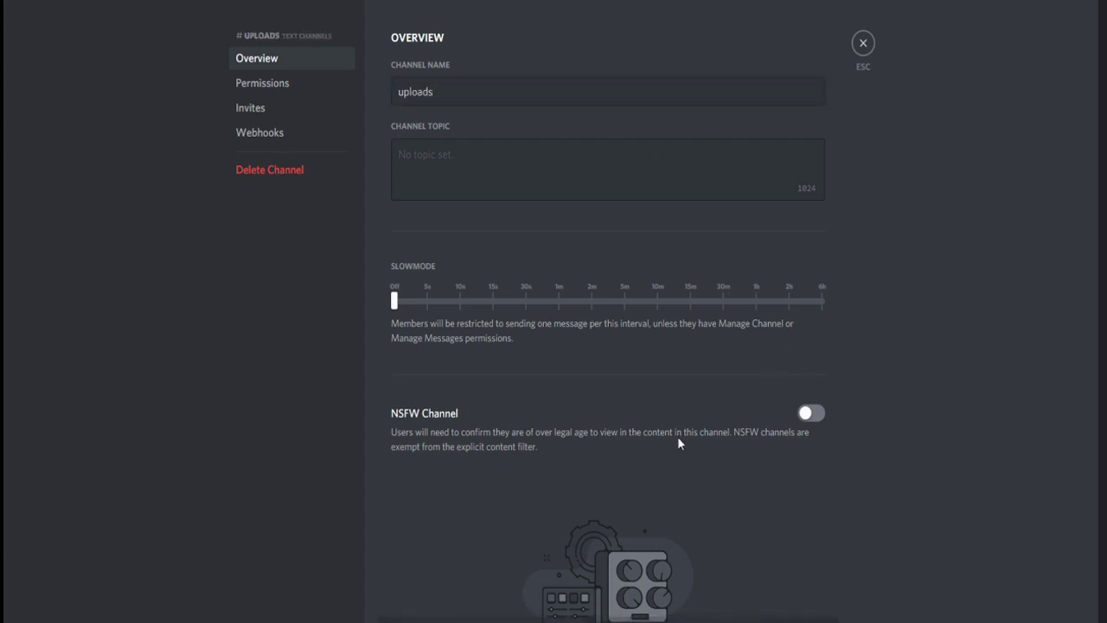
{"action": "left_click", "coordinate": [862, 44]}
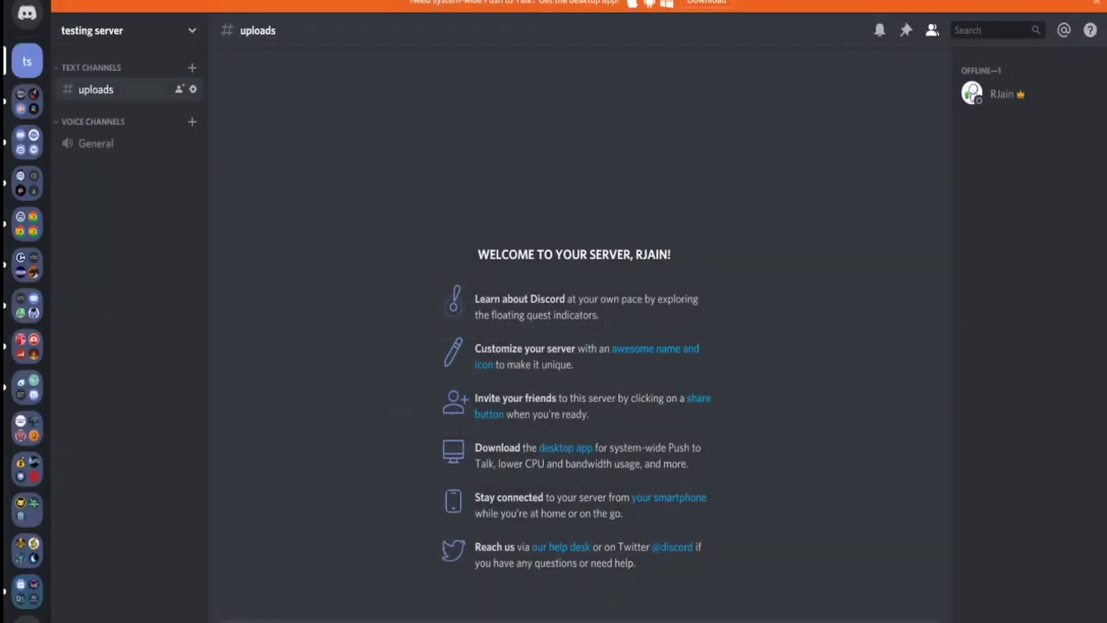
Step: Search the web for "zapier" in a new browser tab and open Zapier's own site from the results
{"action": "key", "text": "ctrl+t"}
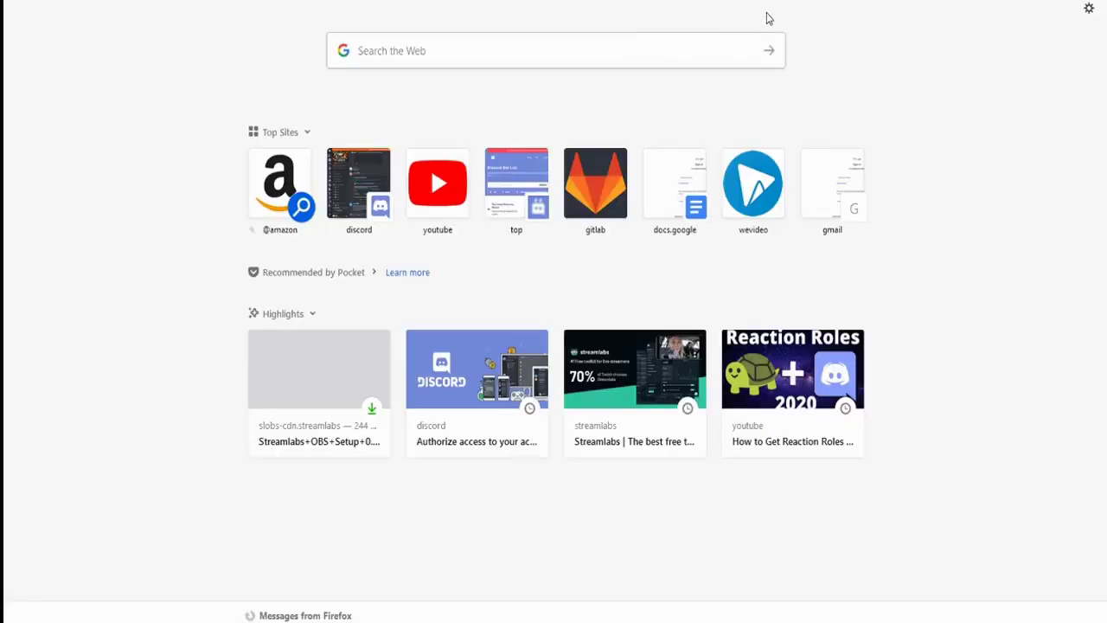
{"action": "type", "text": "zapier"}
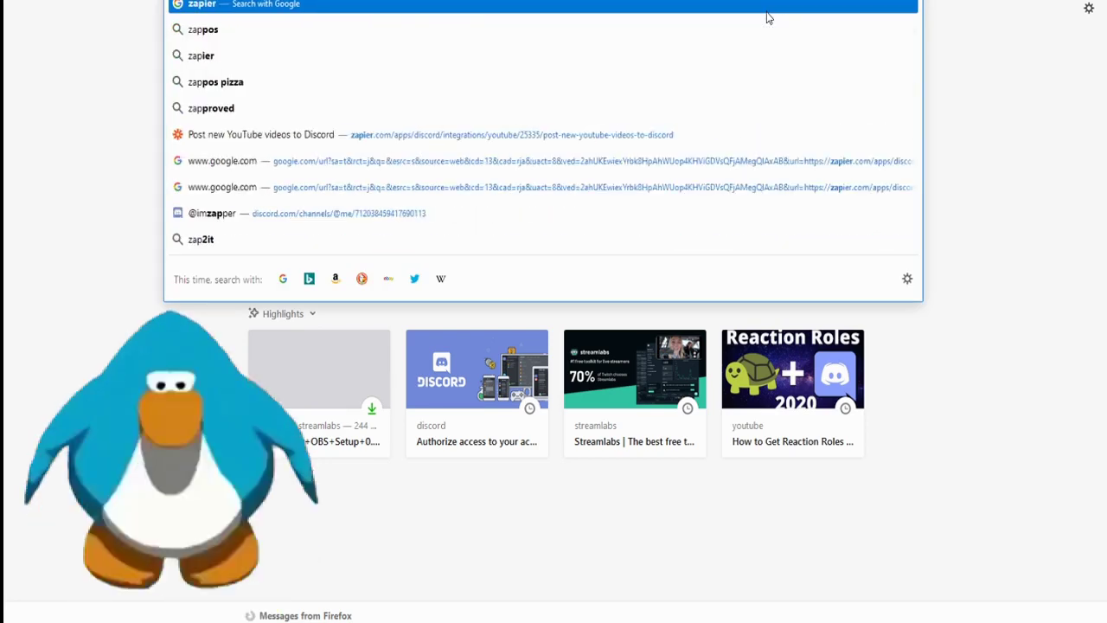
{"action": "key", "text": "Return"}
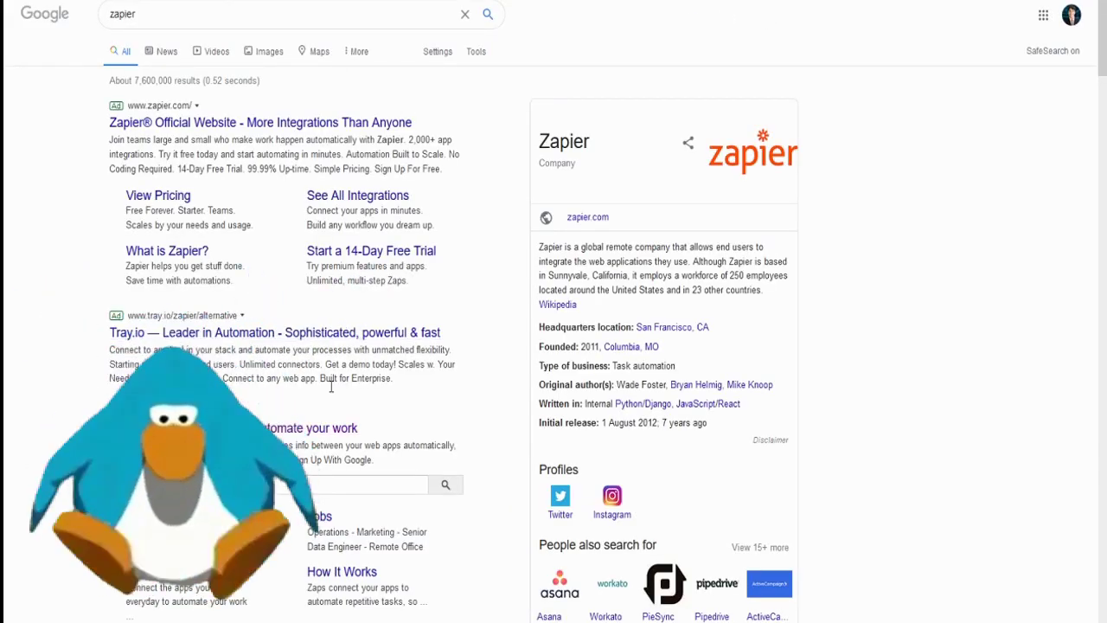
{"action": "left_click", "coordinate": [329, 427]}
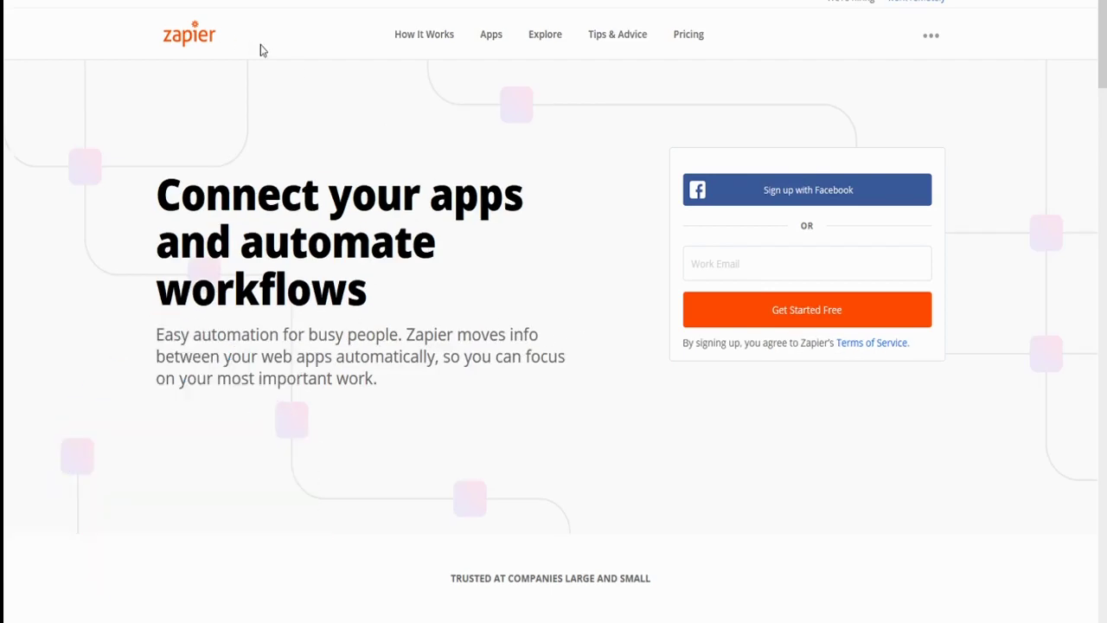
Step: Look over Zapier's home page and dismiss the browser's blocked fingerprinter notice
{"action": "left_click", "coordinate": [502, 40]}
{"action": "scroll", "coordinate": [332, 171], "scroll_direction": "down", "scroll_amount": 10}
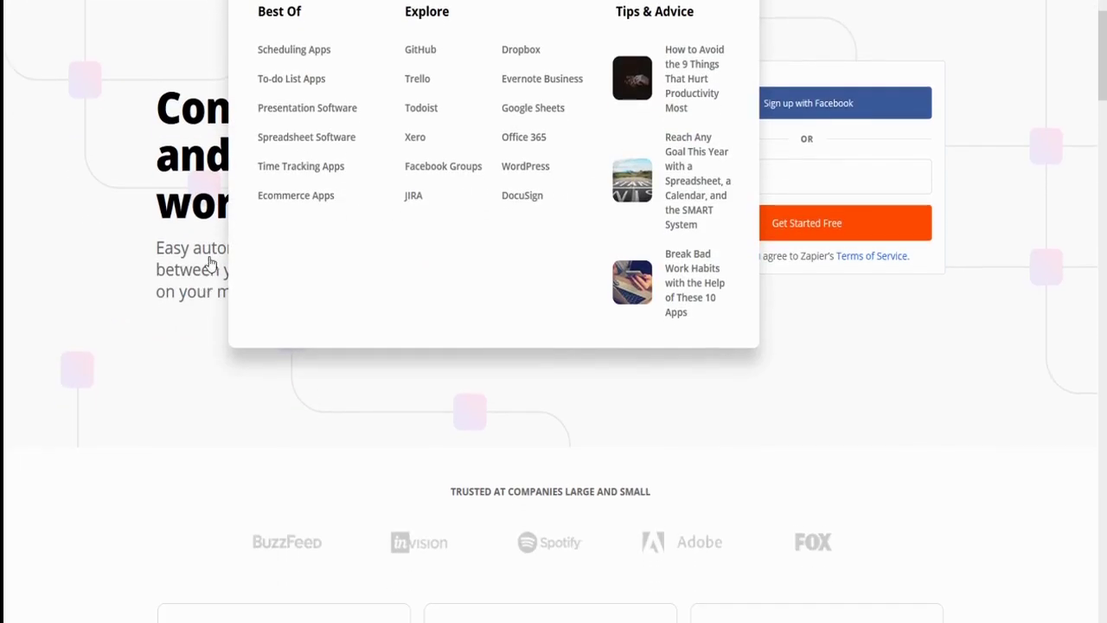
{"action": "scroll", "coordinate": [173, 61], "scroll_direction": "up", "scroll_amount": 7}
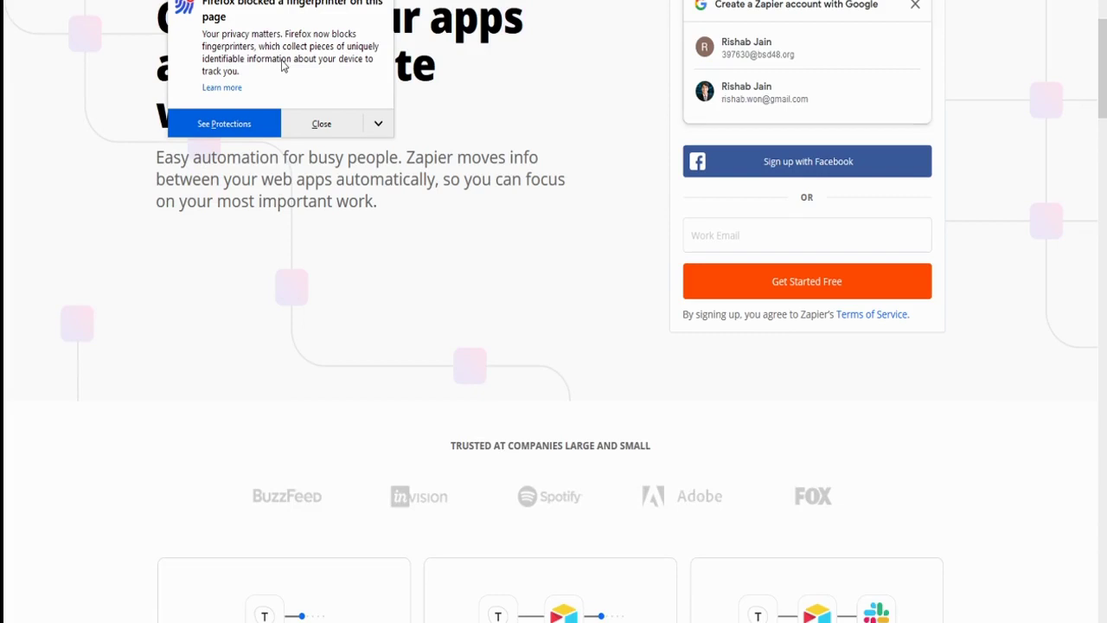
{"action": "scroll", "coordinate": [407, 121], "scroll_direction": "down", "scroll_amount": 4}
{"action": "left_click", "coordinate": [341, 130]}
{"action": "scroll", "coordinate": [329, 342], "scroll_direction": "down", "scroll_amount": 13}
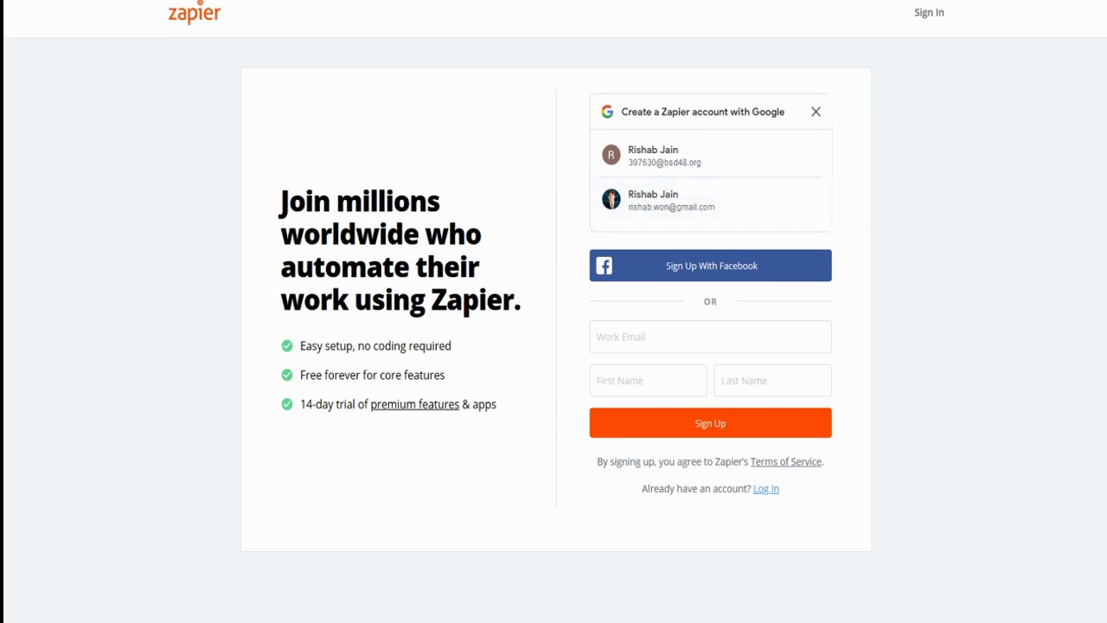
Step: Sign in to Zapier by continuing with the personal Google account, and accept the updated privacy policy
{"action": "left_click", "coordinate": [657, 200]}
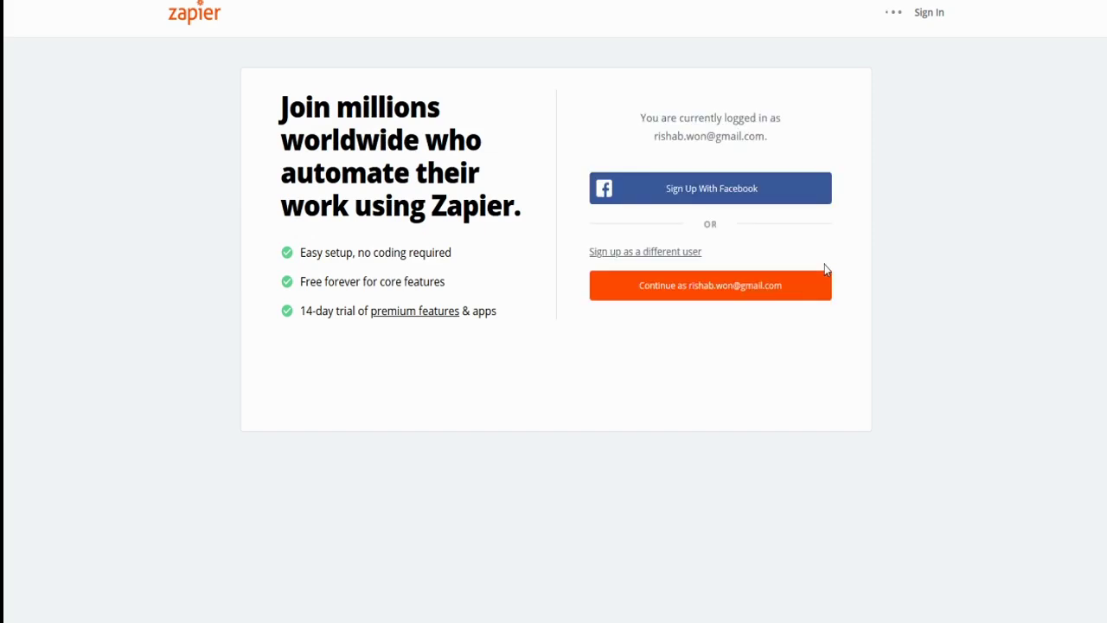
{"action": "left_click", "coordinate": [797, 293]}
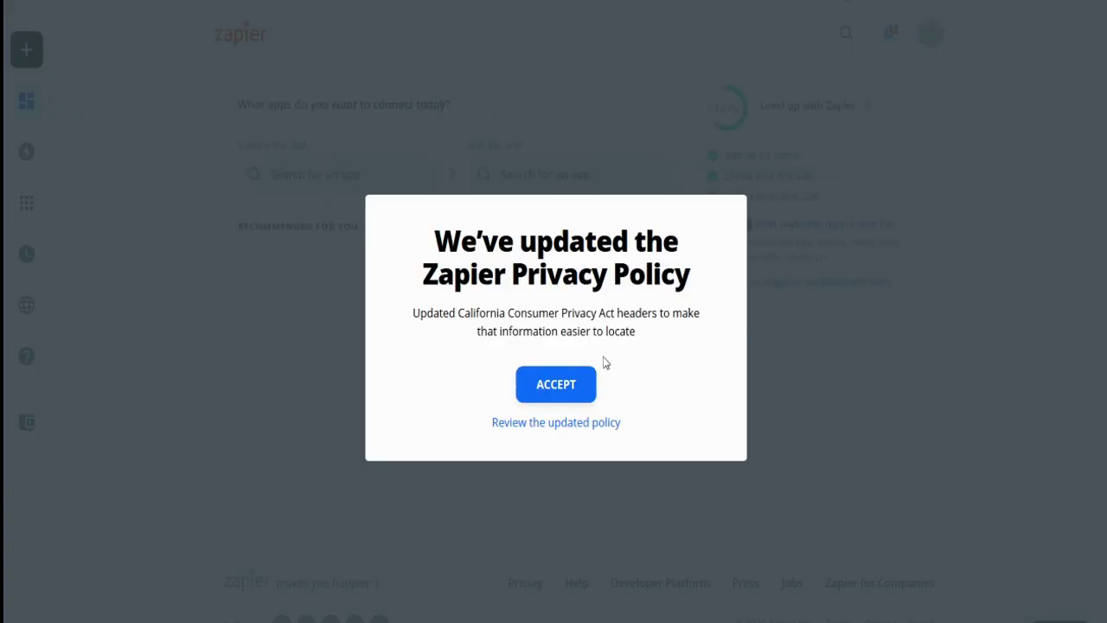
{"action": "left_click", "coordinate": [556, 384]}
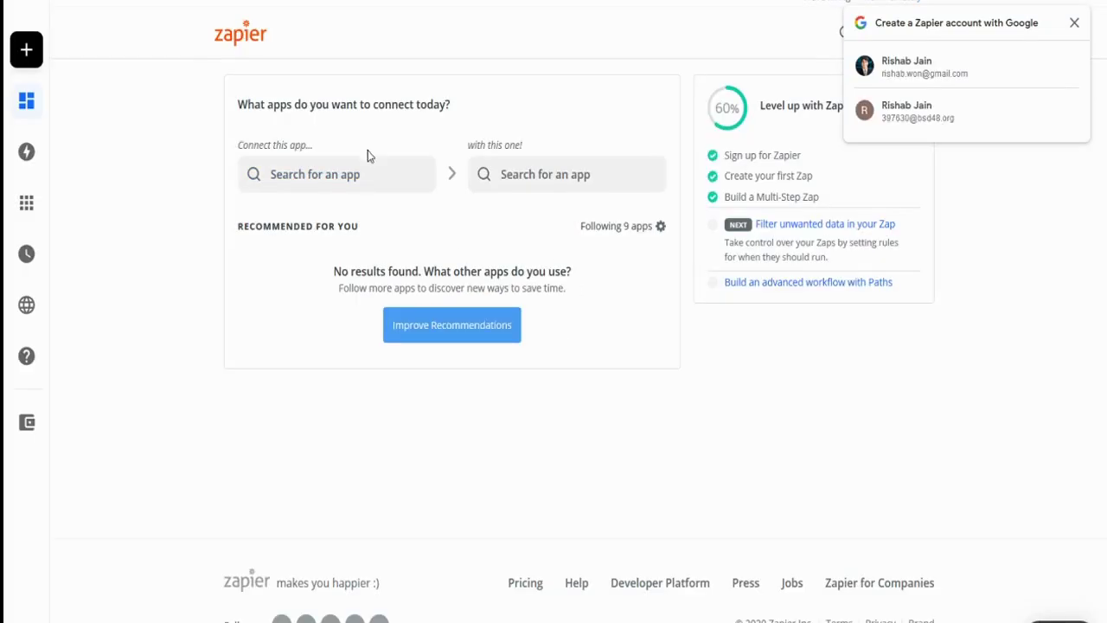
Step: Dismiss the Google account prompt and try to find a ready-made integration for YouTube as the app to connect
{"action": "left_click", "coordinate": [348, 173]}
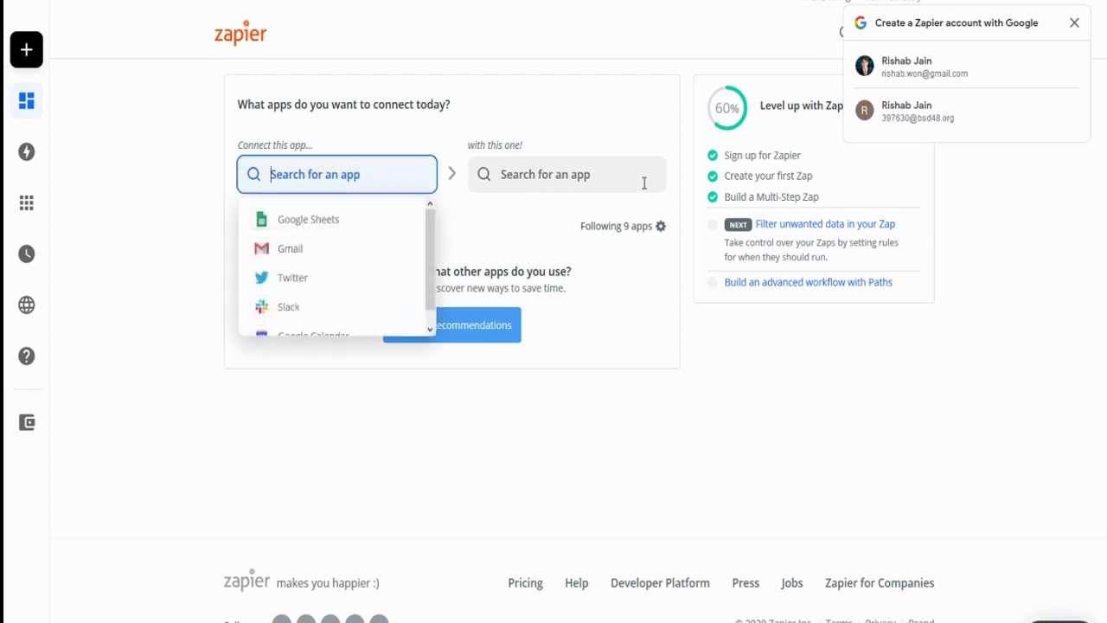
{"action": "left_click", "coordinate": [1064, 29]}
{"action": "left_click", "coordinate": [415, 157]}
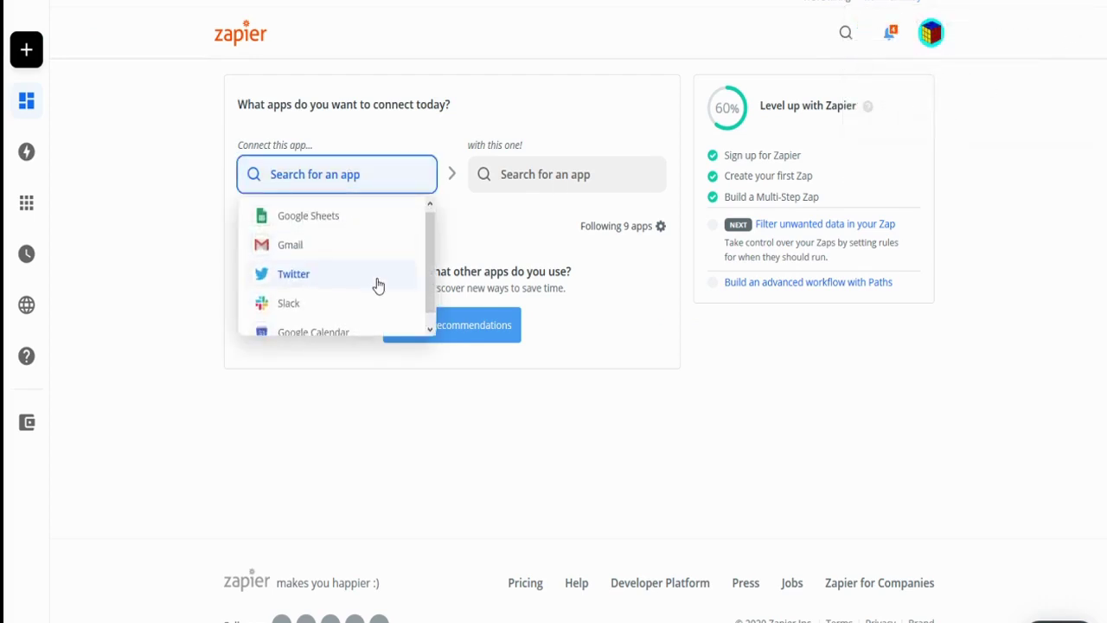
{"action": "scroll", "coordinate": [386, 285], "scroll_direction": "down", "scroll_amount": 1}
{"action": "scroll", "coordinate": [383, 259], "scroll_direction": "up", "scroll_amount": 1}
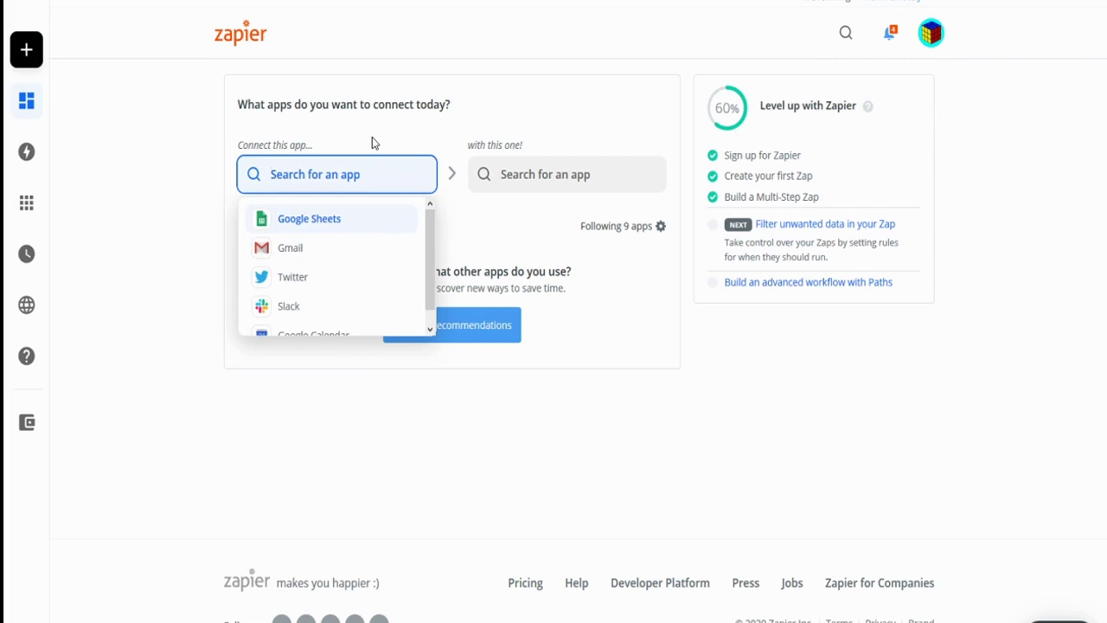
{"action": "type", "text": "youtube"}
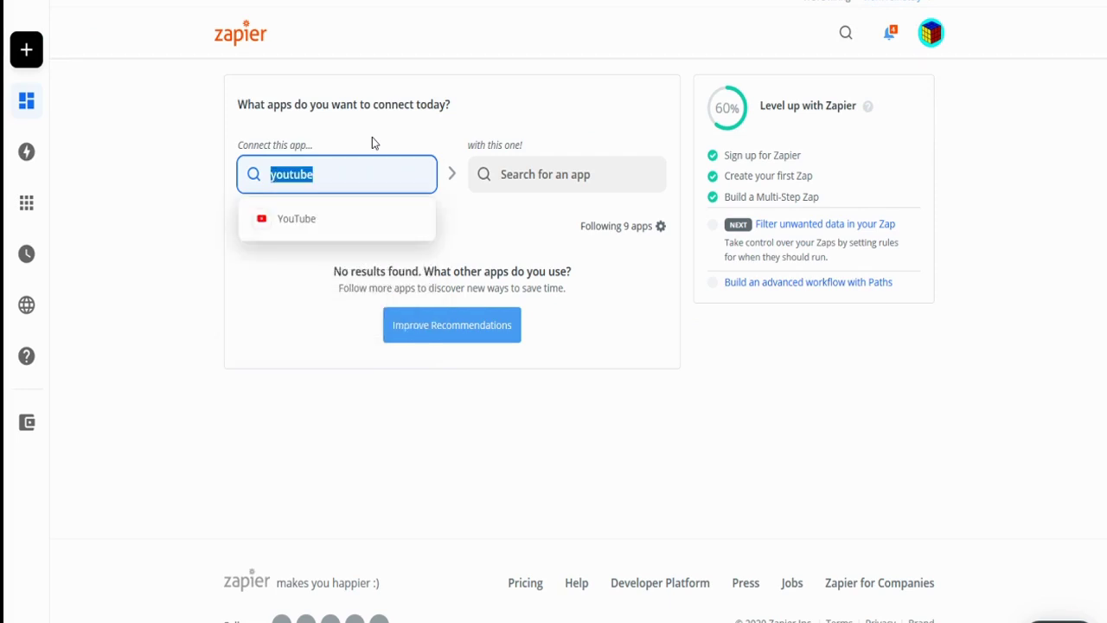
{"action": "left_click", "coordinate": [377, 226]}
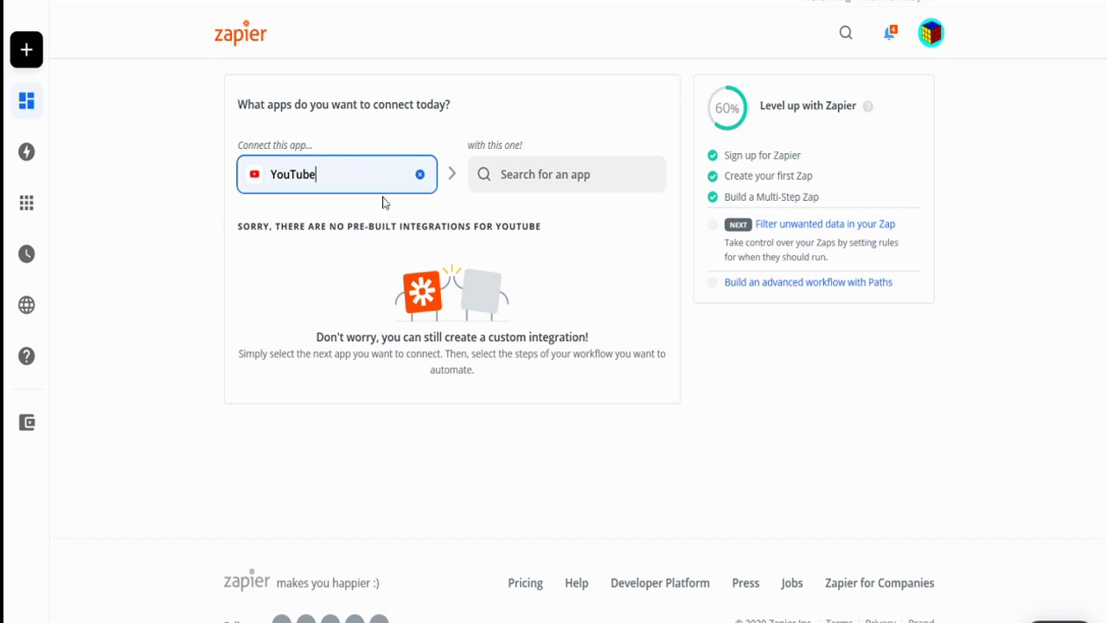
{"action": "left_click_drag", "start_coordinate": [314, 336], "coordinate": [554, 357]}
{"action": "left_click", "coordinate": [544, 354]}
Step: Create a new Zap with YouTube as the trigger app and New Video as the trigger event
{"action": "mouse_move", "coordinate": [13, 124]}
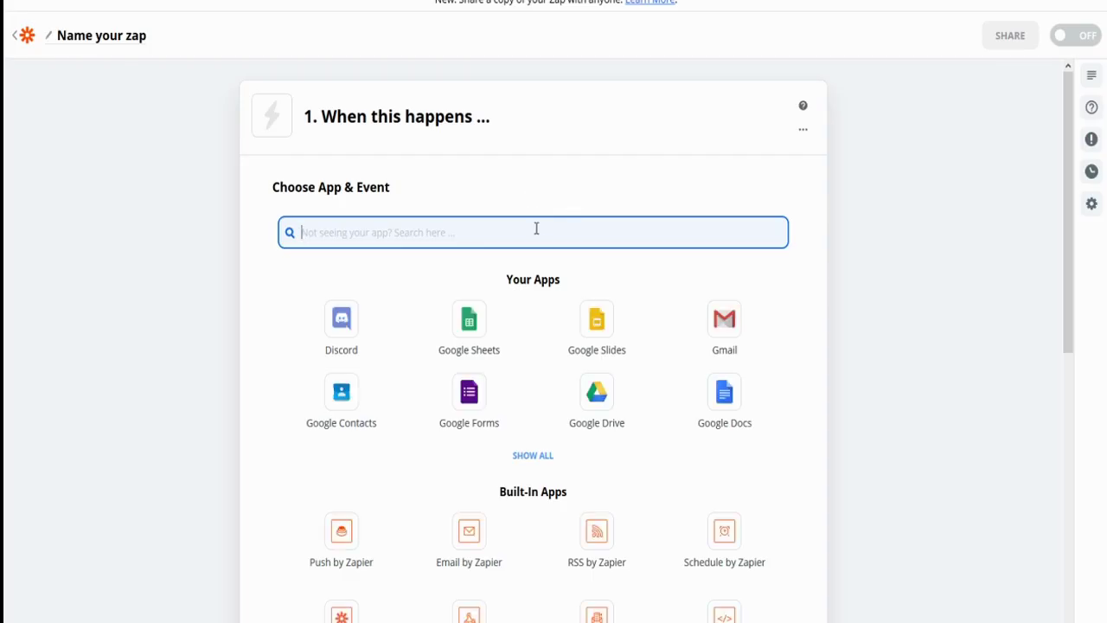
{"action": "type", "text": "youtub"}
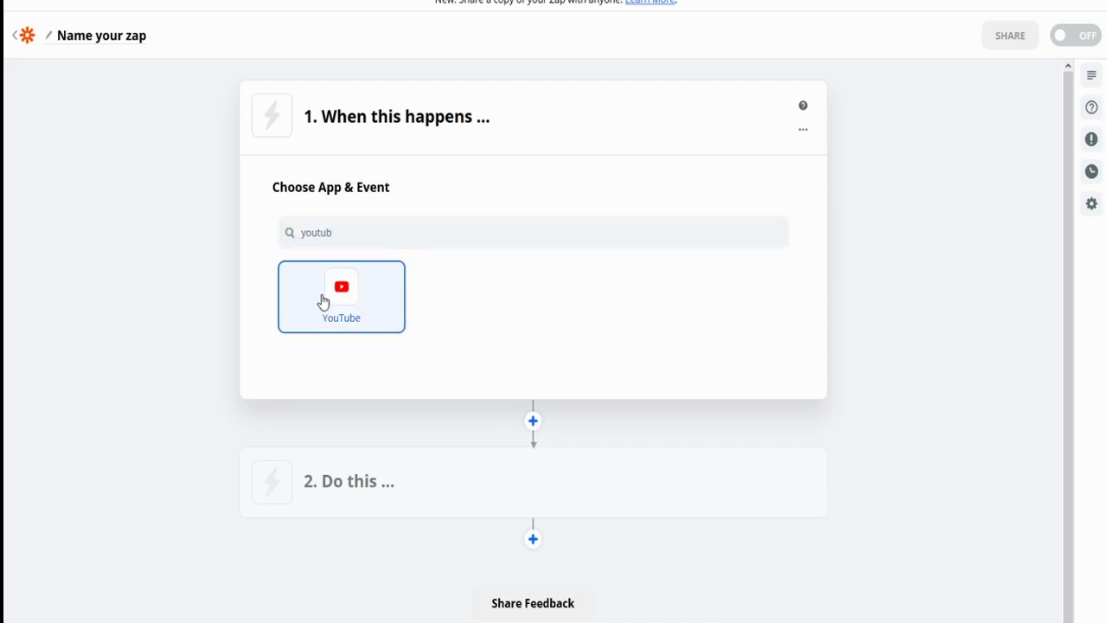
{"action": "left_click", "coordinate": [321, 301]}
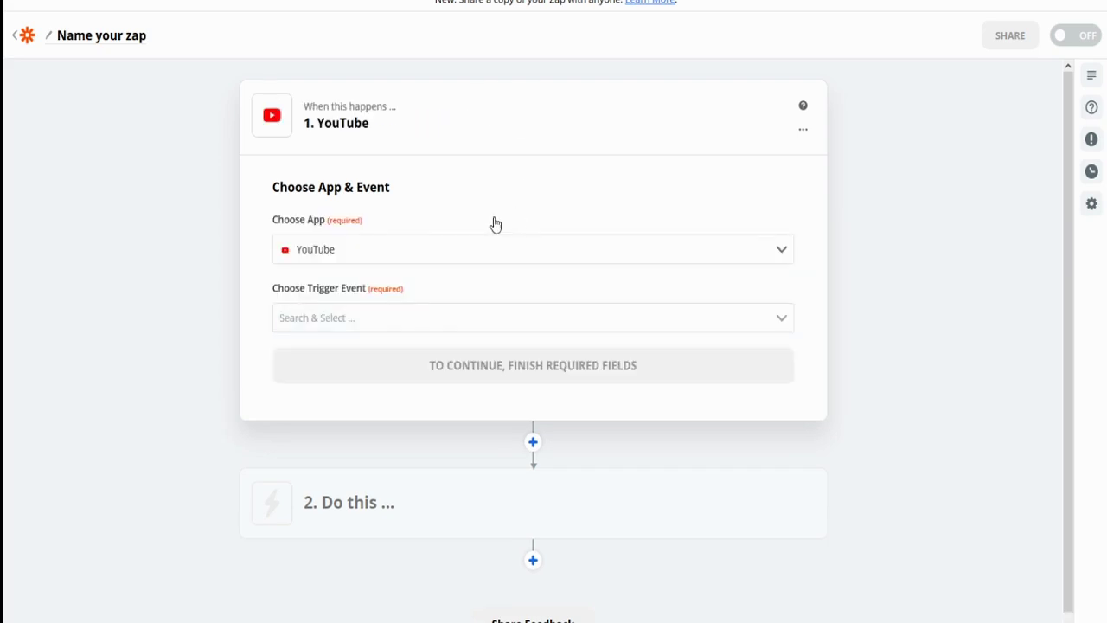
{"action": "left_click", "coordinate": [461, 324]}
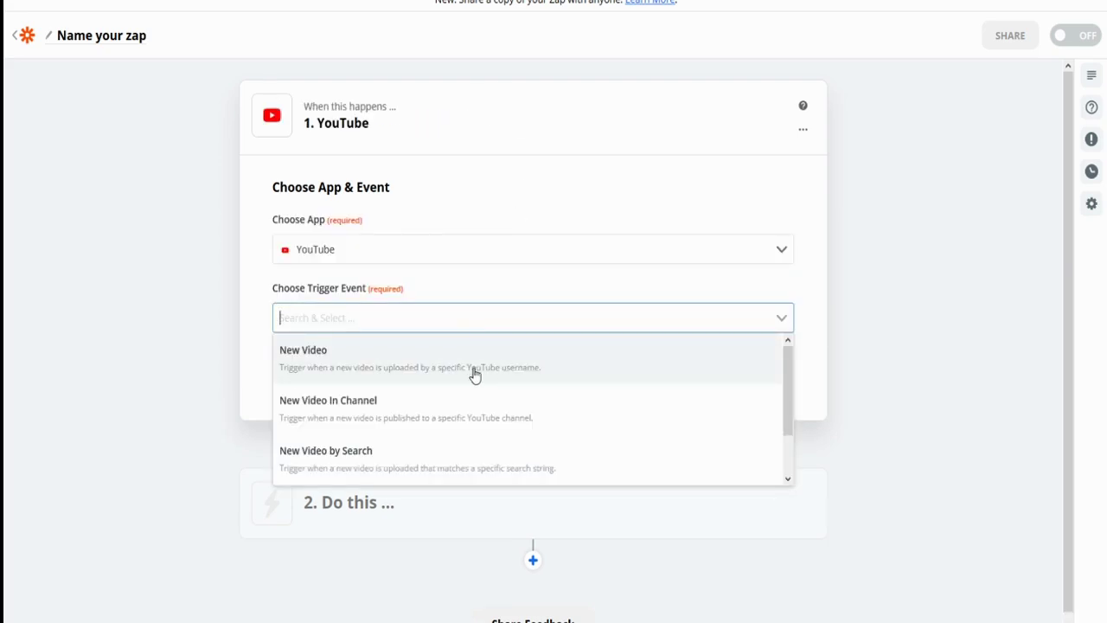
{"action": "left_click", "coordinate": [292, 369]}
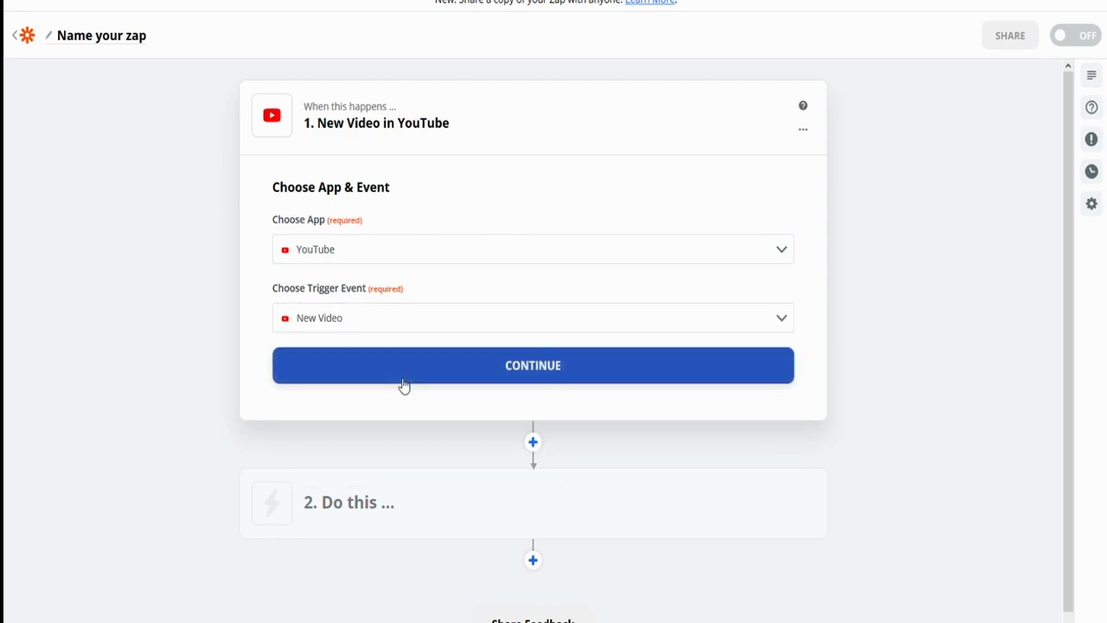
{"action": "left_click", "coordinate": [384, 383]}
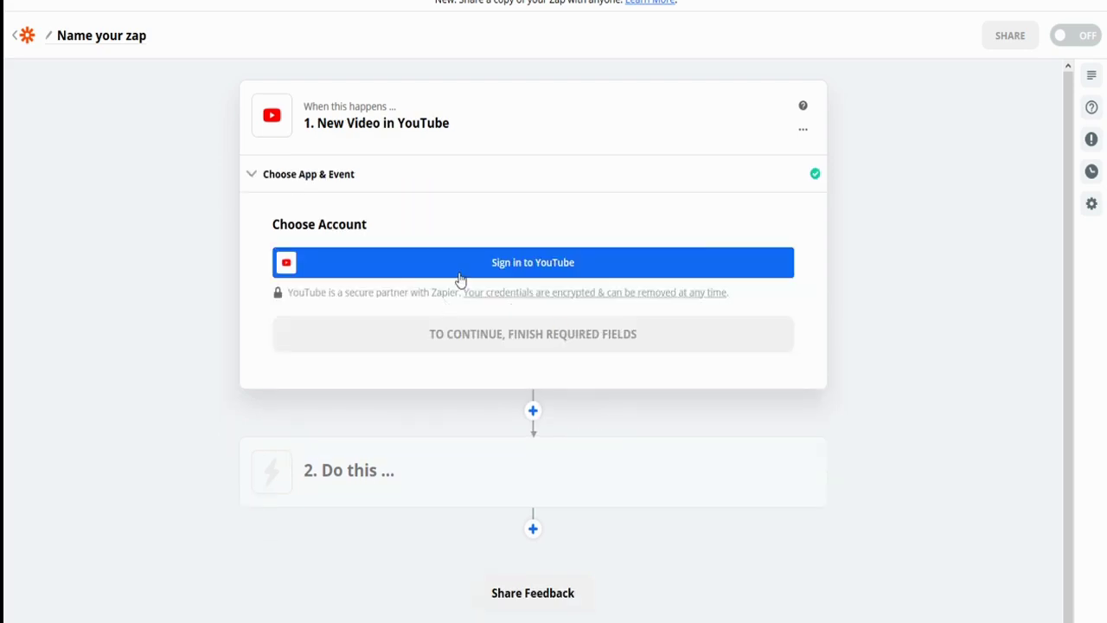
Step: Connect YouTube to the trigger with the personal Google account, allow Zapier access to it and continue
{"action": "left_click", "coordinate": [460, 277]}
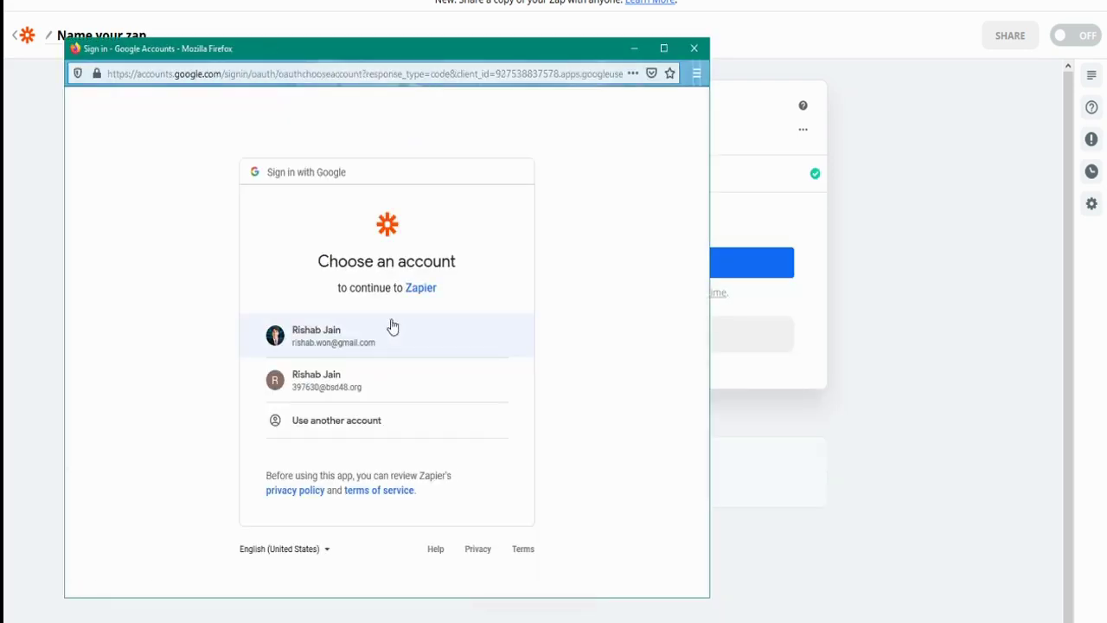
{"action": "left_click", "coordinate": [383, 332]}
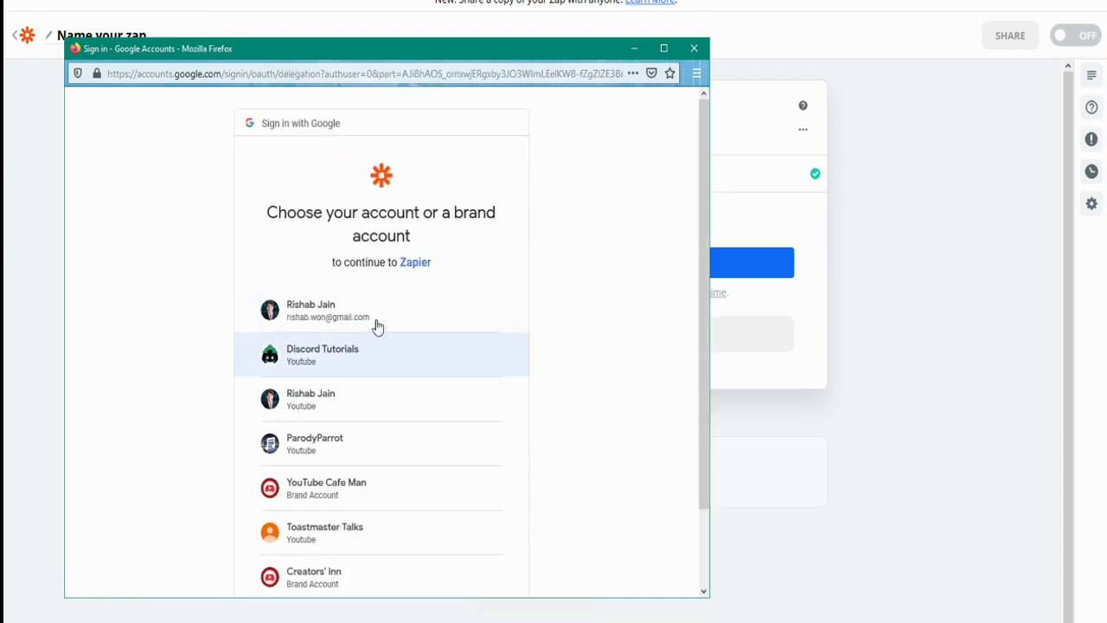
{"action": "left_click", "coordinate": [377, 320]}
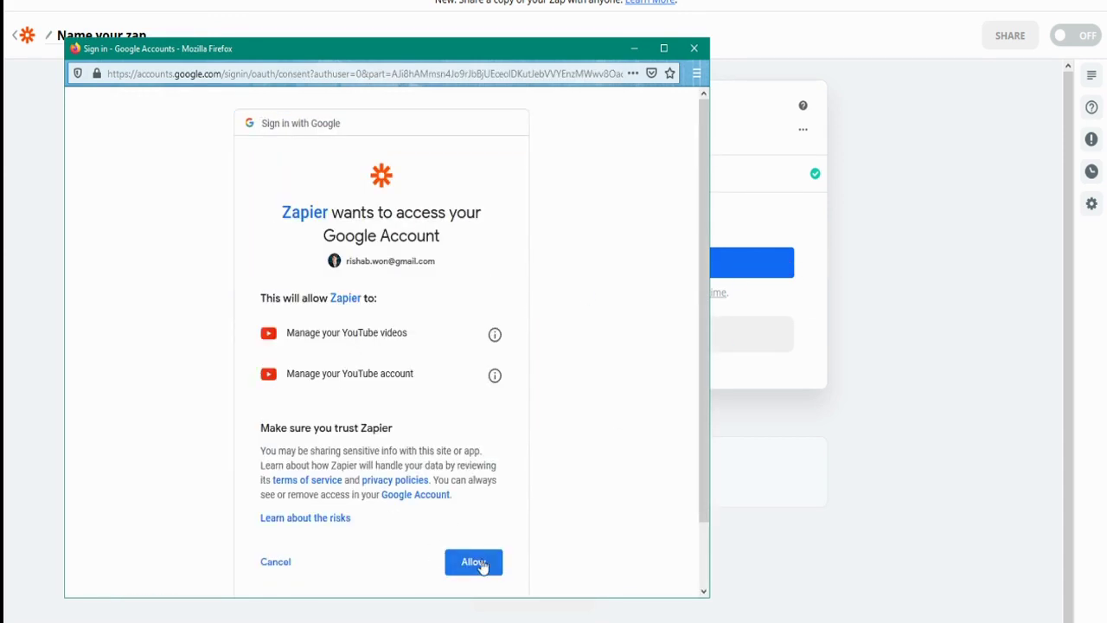
{"action": "left_click", "coordinate": [487, 564]}
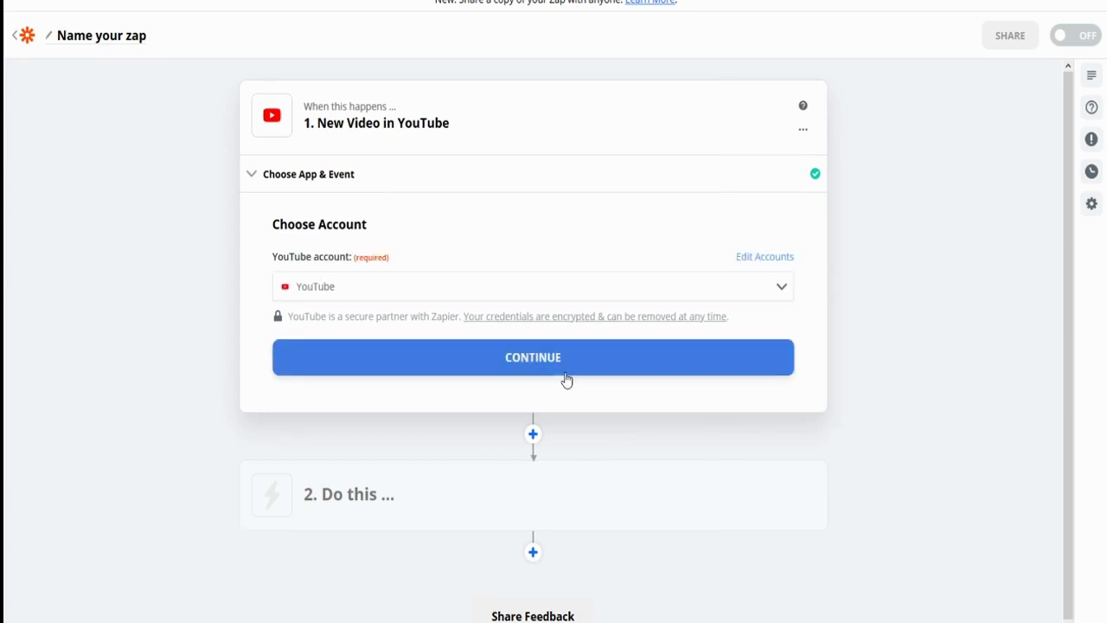
{"action": "left_click", "coordinate": [564, 372]}
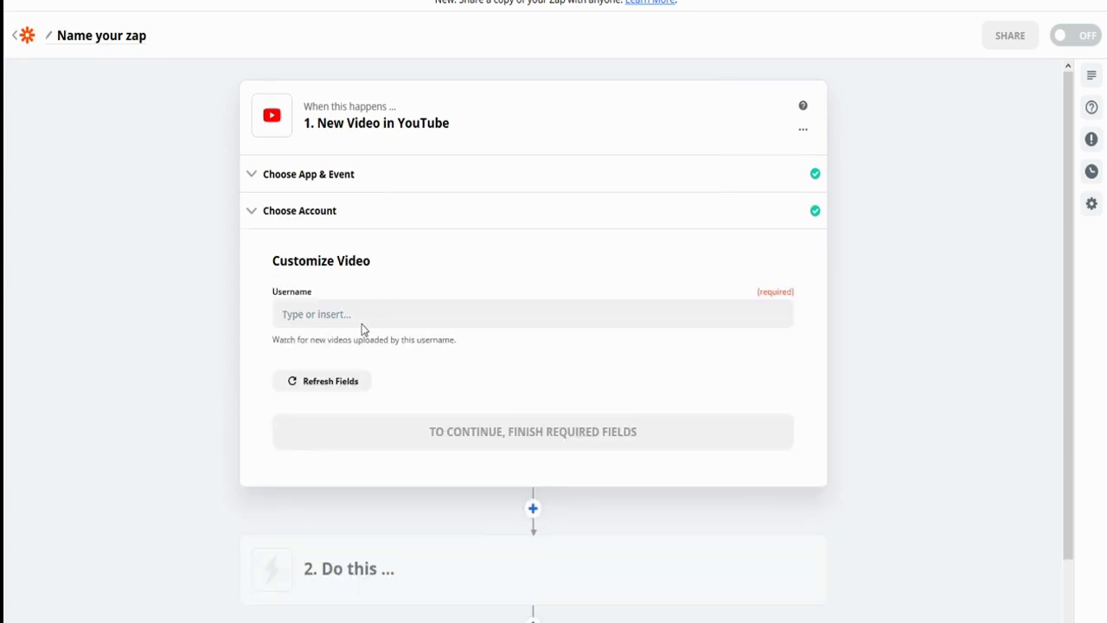
Step: Enter the YouTube channel owner's name as the username to watch for new videos, and continue
{"action": "left_click", "coordinate": [407, 316]}
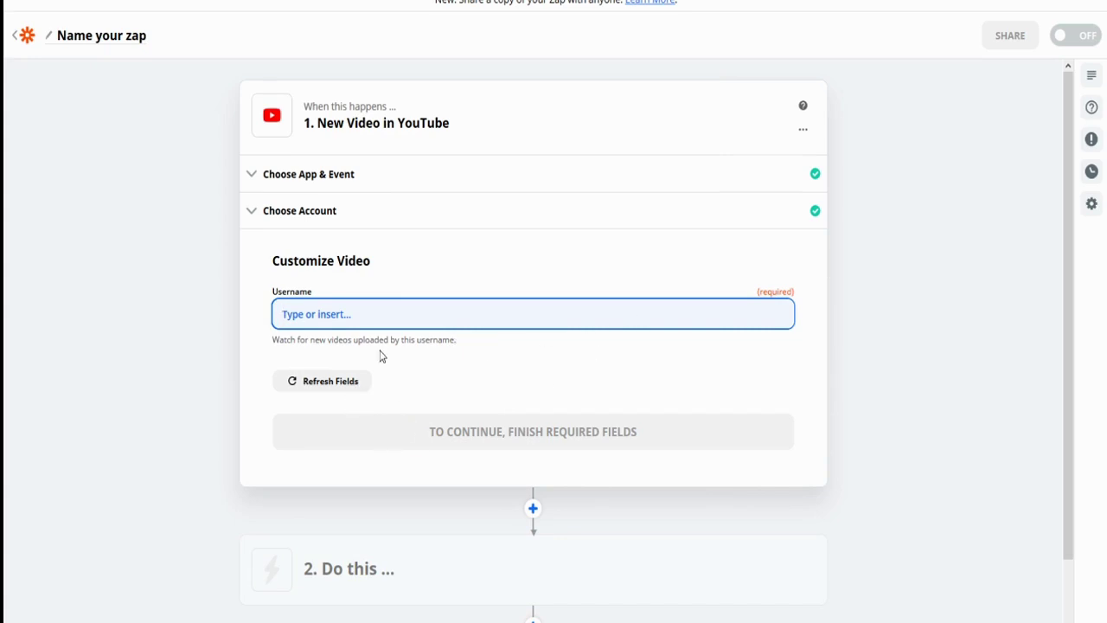
{"action": "type", "text": "Rishab Jain"}
{"action": "left_click", "coordinate": [575, 371]}
{"action": "left_click", "coordinate": [504, 435]}
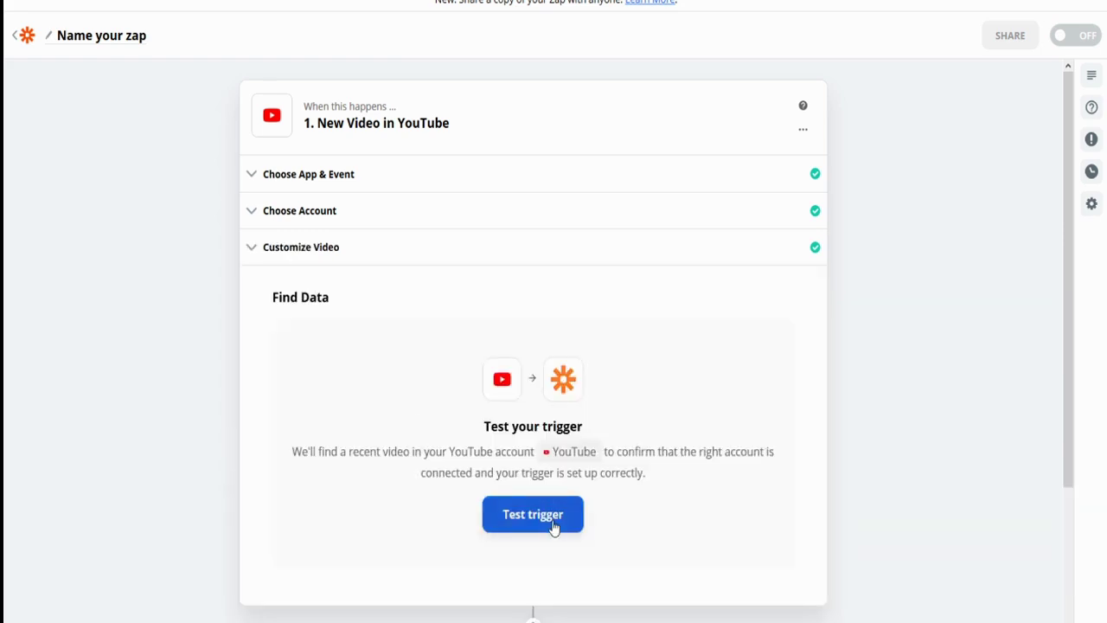
Step: Test the YouTube trigger, skip the test to use the example video, and review its data and the account section
{"action": "left_click", "coordinate": [551, 519]}
{"action": "scroll", "coordinate": [511, 437], "scroll_direction": "down", "scroll_amount": 3}
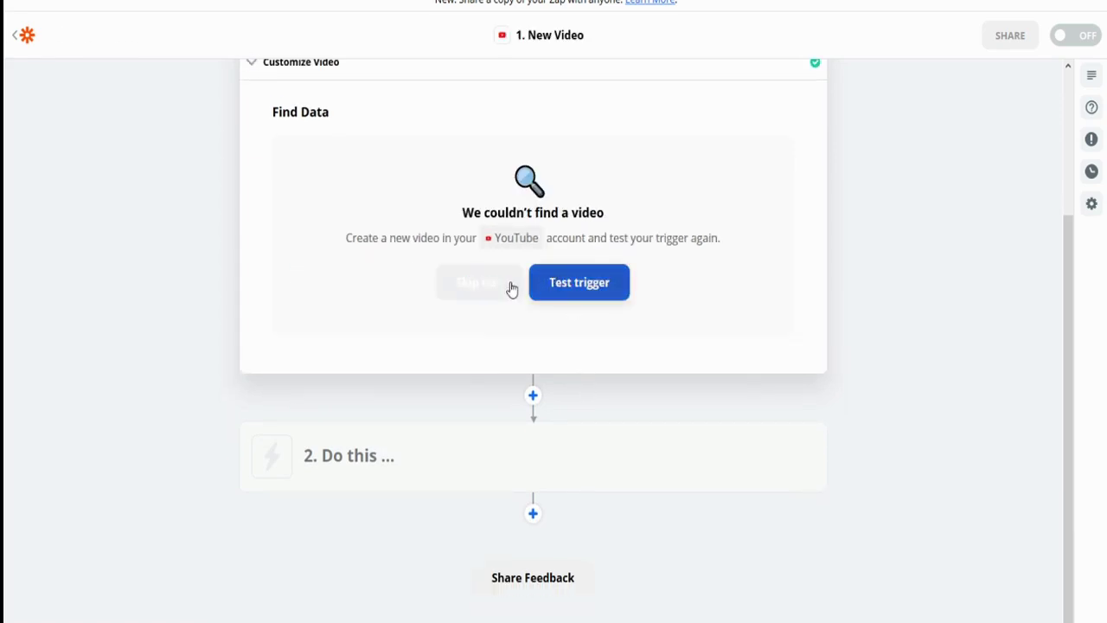
{"action": "left_click", "coordinate": [510, 283]}
{"action": "left_click", "coordinate": [621, 370]}
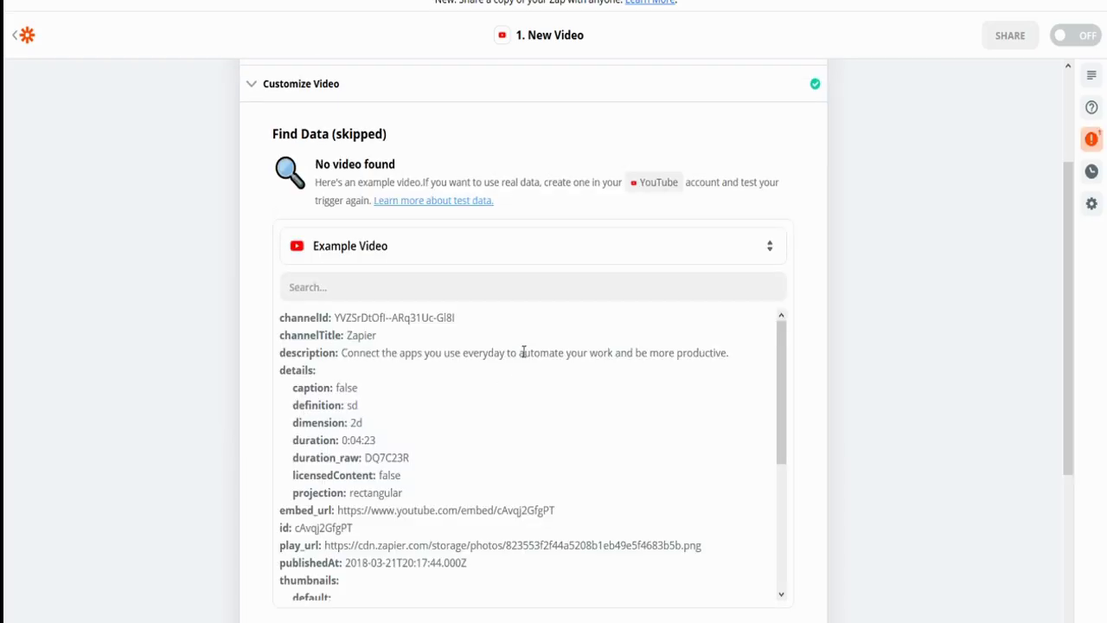
{"action": "scroll", "coordinate": [498, 465], "scroll_direction": "down", "scroll_amount": 6}
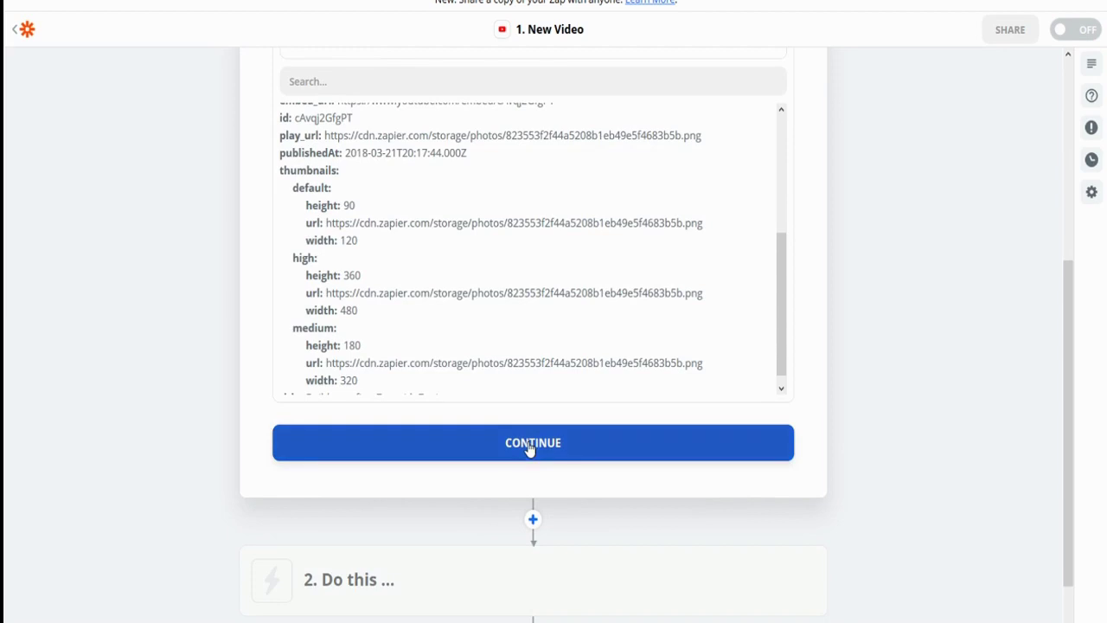
{"action": "scroll", "coordinate": [257, 306], "scroll_direction": "up", "scroll_amount": 6}
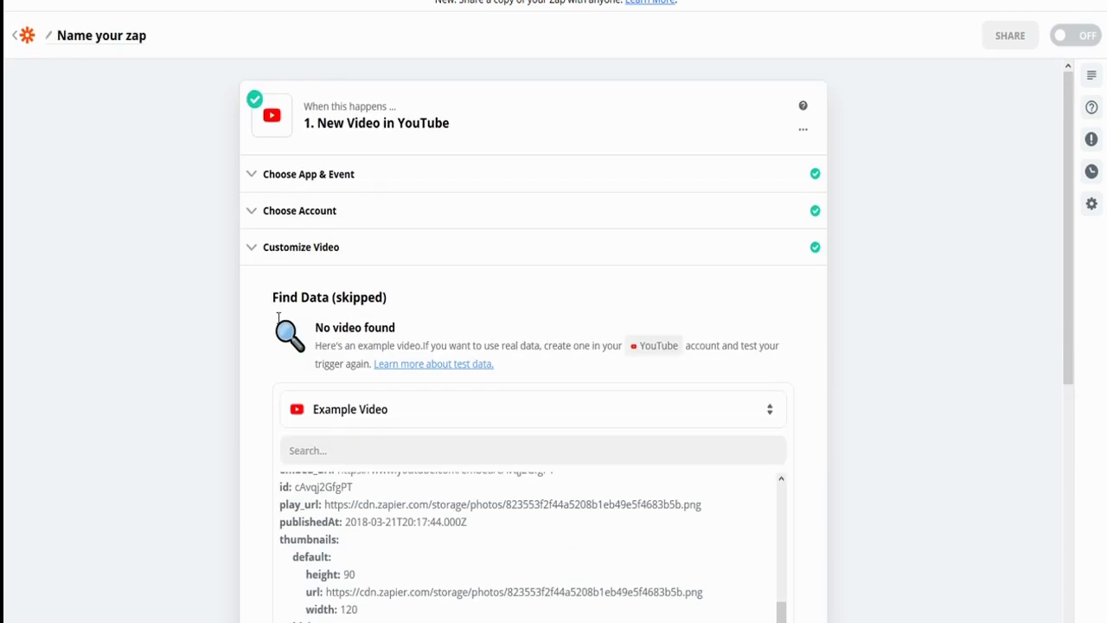
{"action": "left_click", "coordinate": [347, 223]}
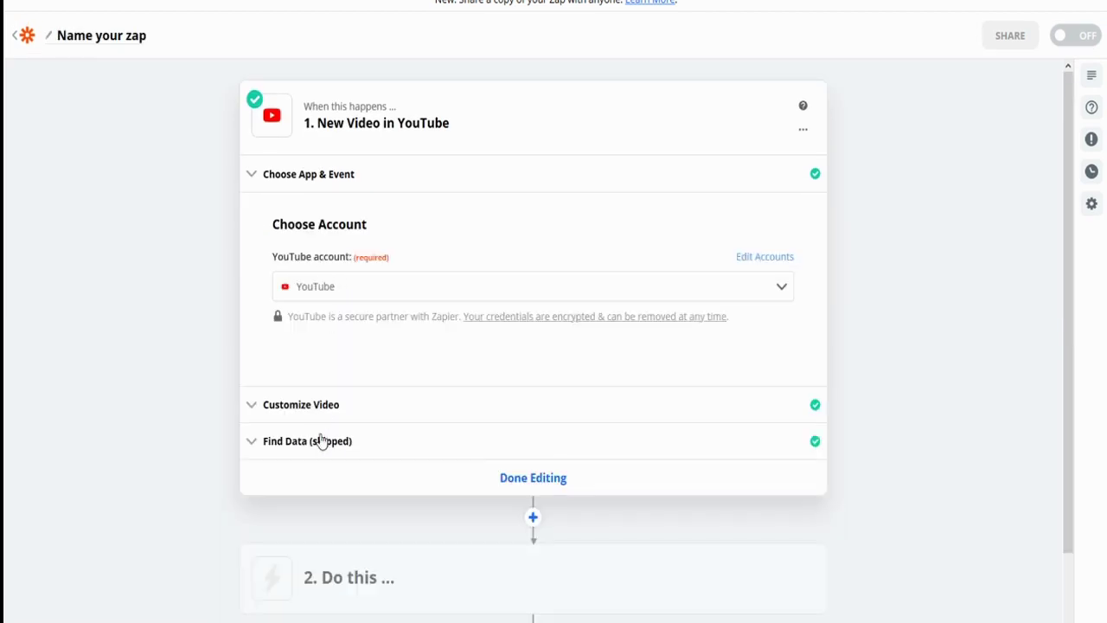
Step: Set up the second Zap step with Discord as the app and Send Channel Message as the action event
{"action": "left_click", "coordinate": [548, 570]}
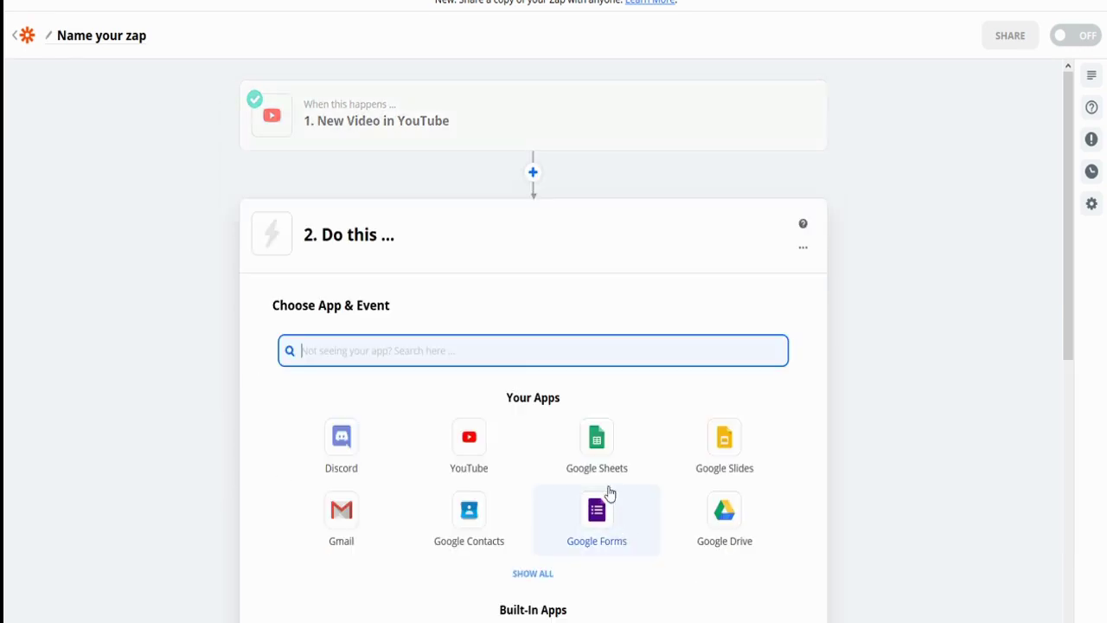
{"action": "left_click", "coordinate": [338, 441]}
{"action": "left_click", "coordinate": [434, 433]}
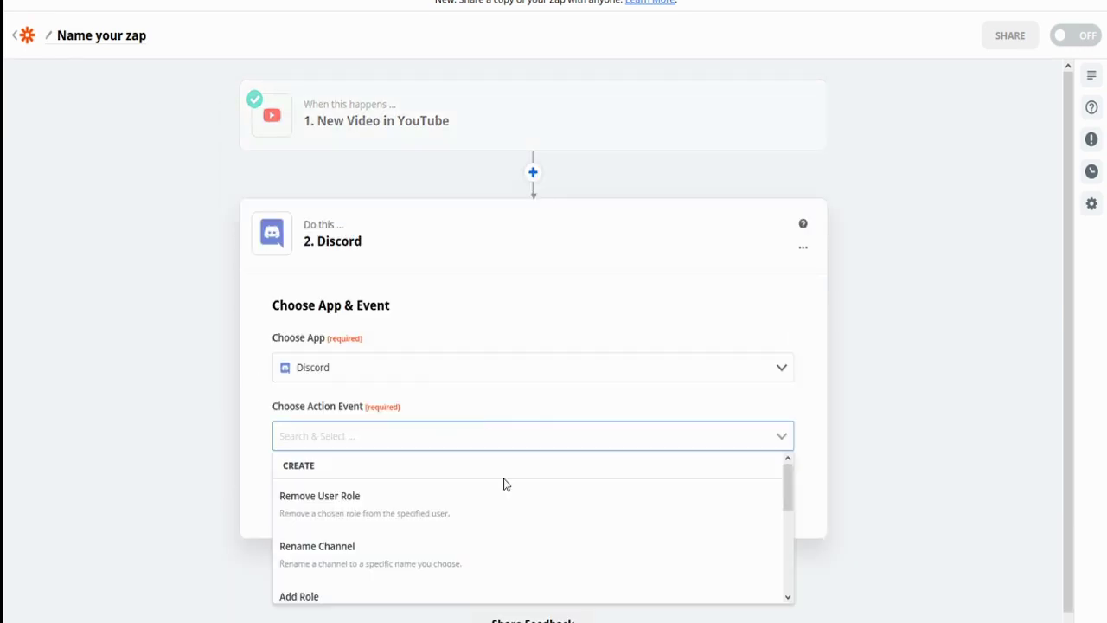
{"action": "scroll", "coordinate": [502, 492], "scroll_direction": "down", "scroll_amount": 3}
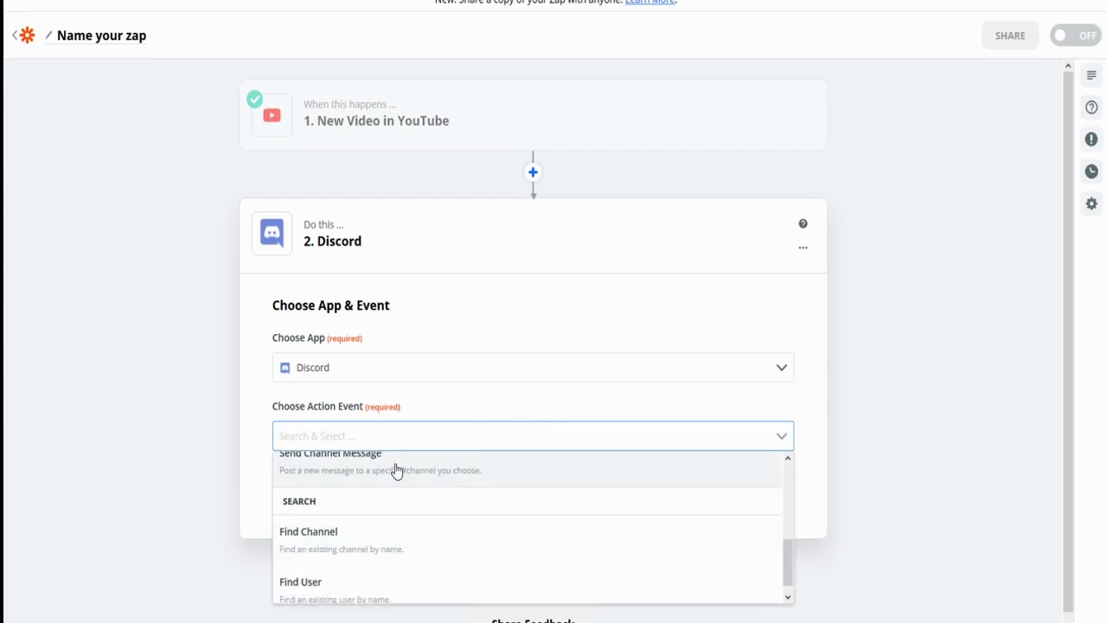
{"action": "left_click", "coordinate": [396, 469]}
{"action": "left_click", "coordinate": [475, 475]}
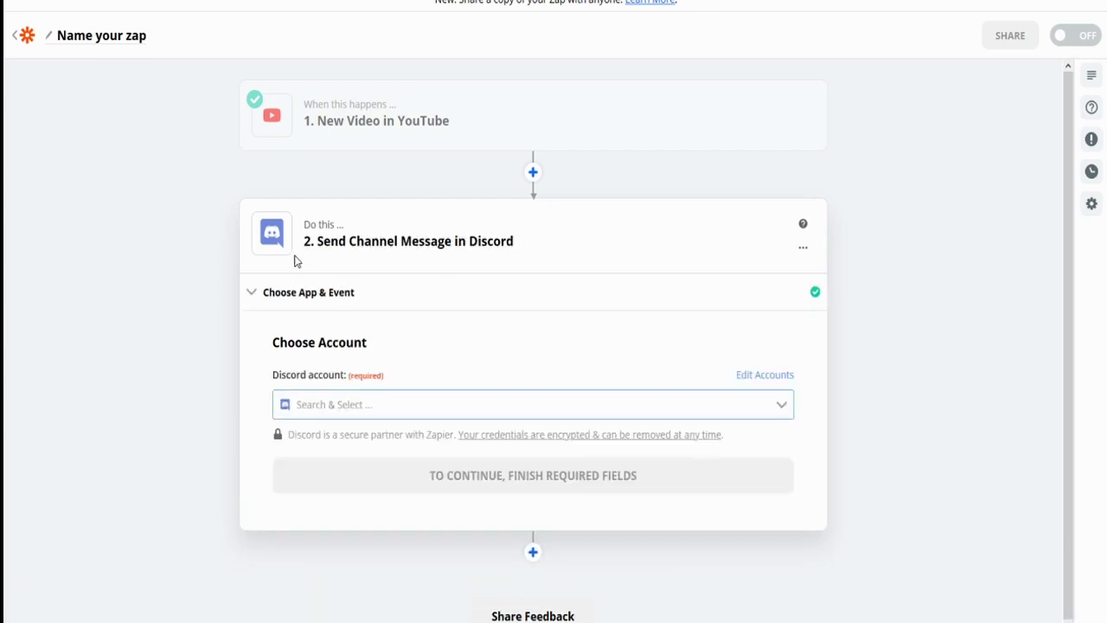
Step: Choose the YouTube Academy connection as the Discord account and start reconnecting it
{"action": "left_click", "coordinate": [317, 399]}
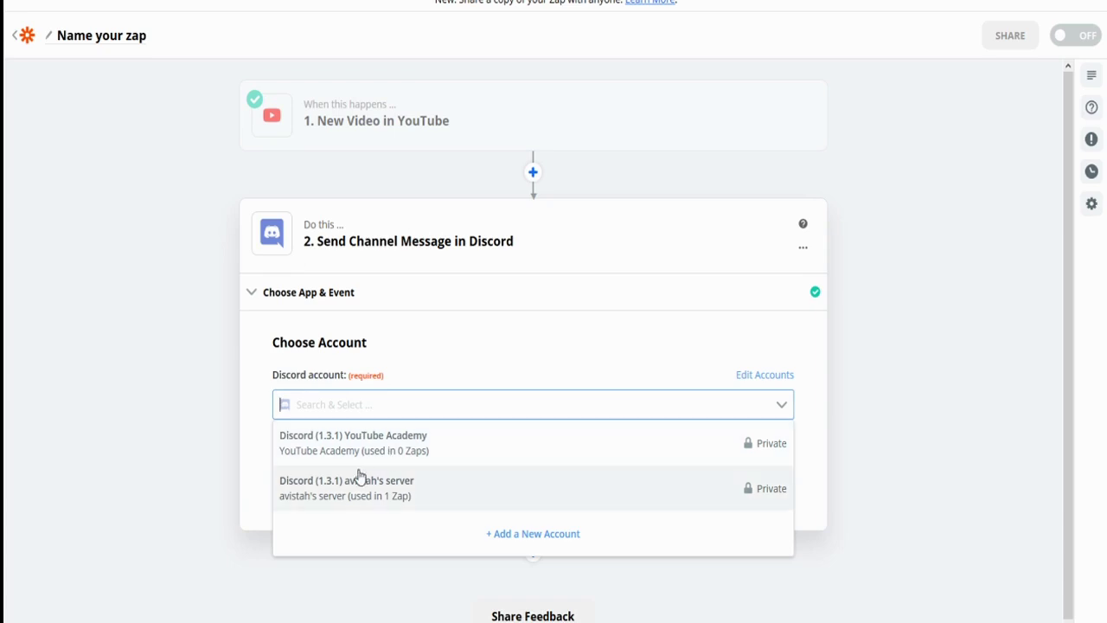
{"action": "left_click", "coordinate": [311, 444]}
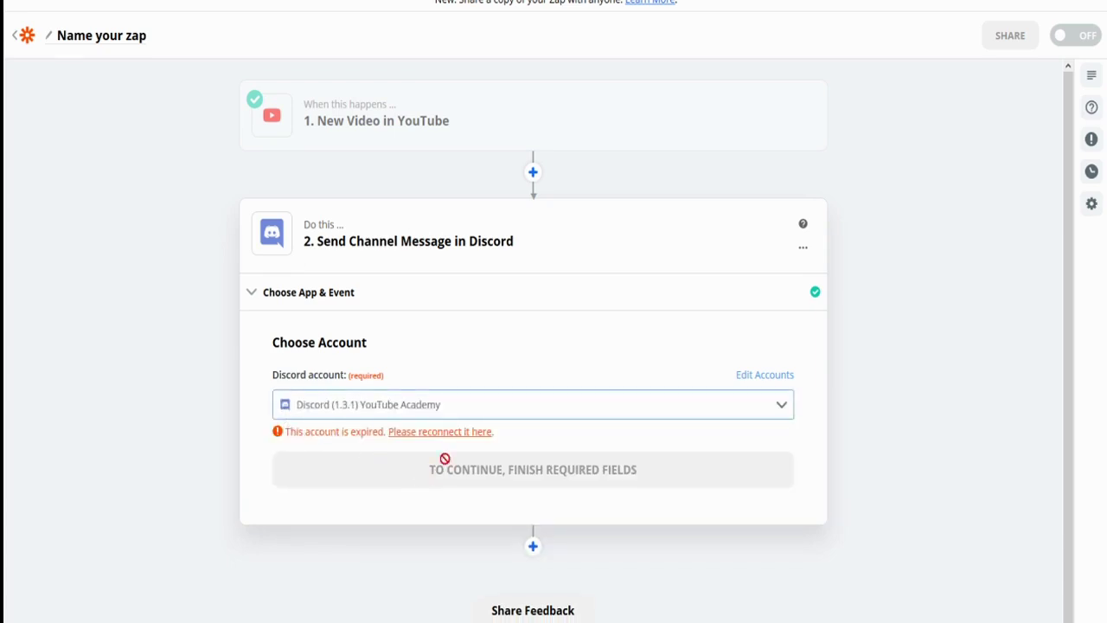
{"action": "left_click", "coordinate": [442, 433]}
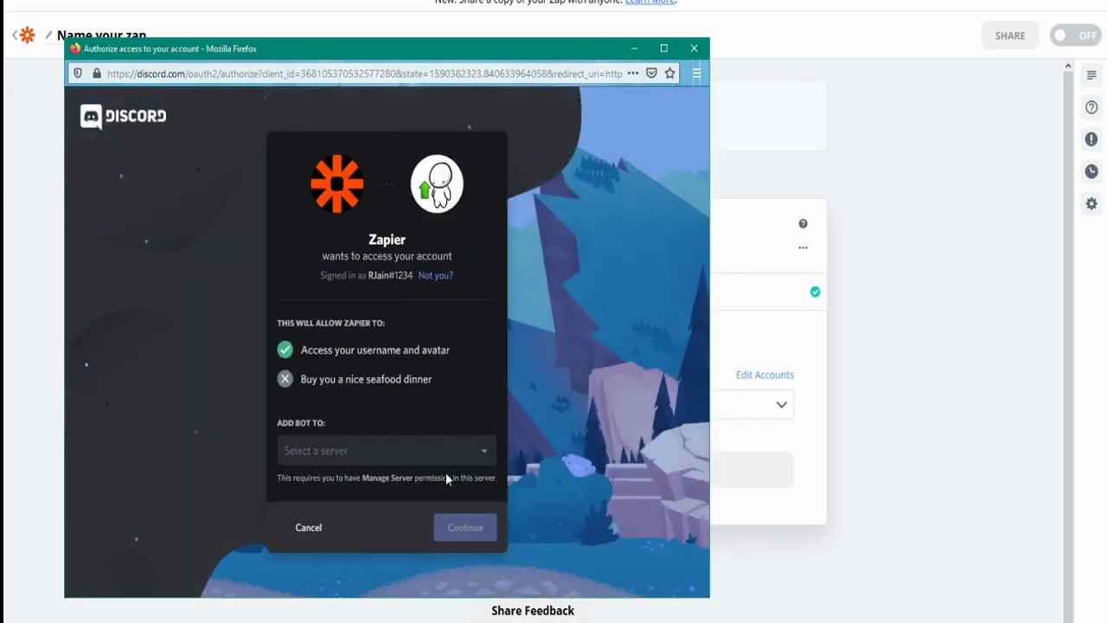
Step: Select "testing server" as the server the Zapier bot is added to, and continue to its permissions
{"action": "left_click", "coordinate": [428, 454]}
{"action": "scroll", "coordinate": [355, 529], "scroll_direction": "down", "scroll_amount": 4}
{"action": "scroll", "coordinate": [378, 519], "scroll_direction": "up", "scroll_amount": 4}
{"action": "scroll", "coordinate": [378, 519], "scroll_direction": "down", "scroll_amount": 8}
{"action": "scroll", "coordinate": [363, 553], "scroll_direction": "up", "scroll_amount": 4}
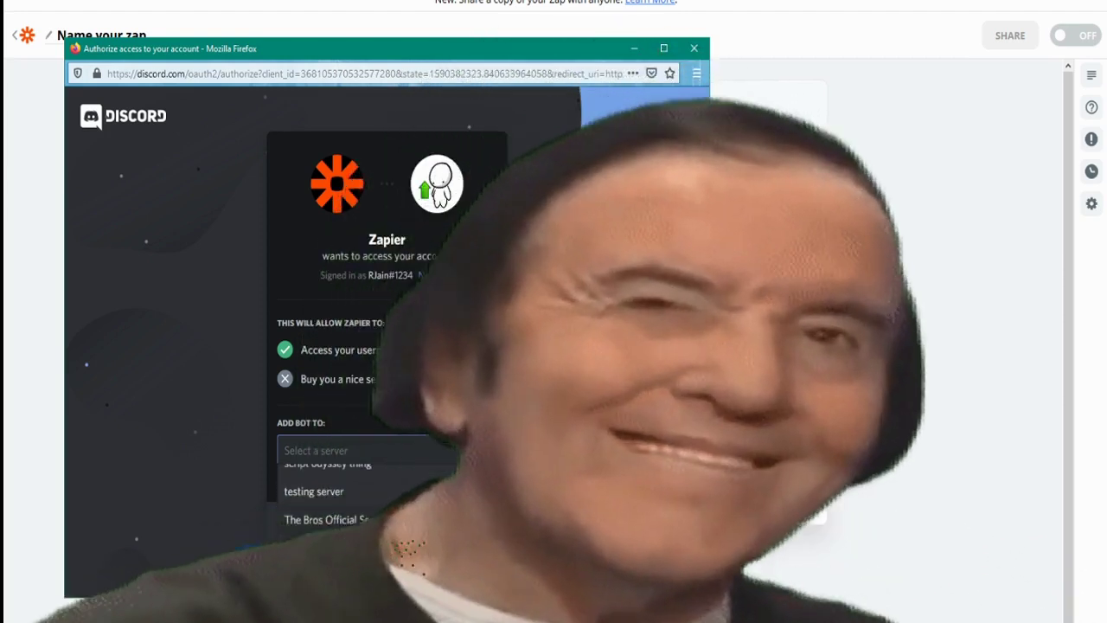
{"action": "scroll", "coordinate": [353, 526], "scroll_direction": "down", "scroll_amount": 3}
{"action": "scroll", "coordinate": [350, 519], "scroll_direction": "down", "scroll_amount": 1}
{"action": "left_click", "coordinate": [339, 491]}
{"action": "left_click", "coordinate": [460, 527]}
Step: Authorize Zapier with all the listed Discord permissions, complete the robot check and continue with the connected account
{"action": "scroll", "coordinate": [441, 502], "scroll_direction": "down", "scroll_amount": 10}
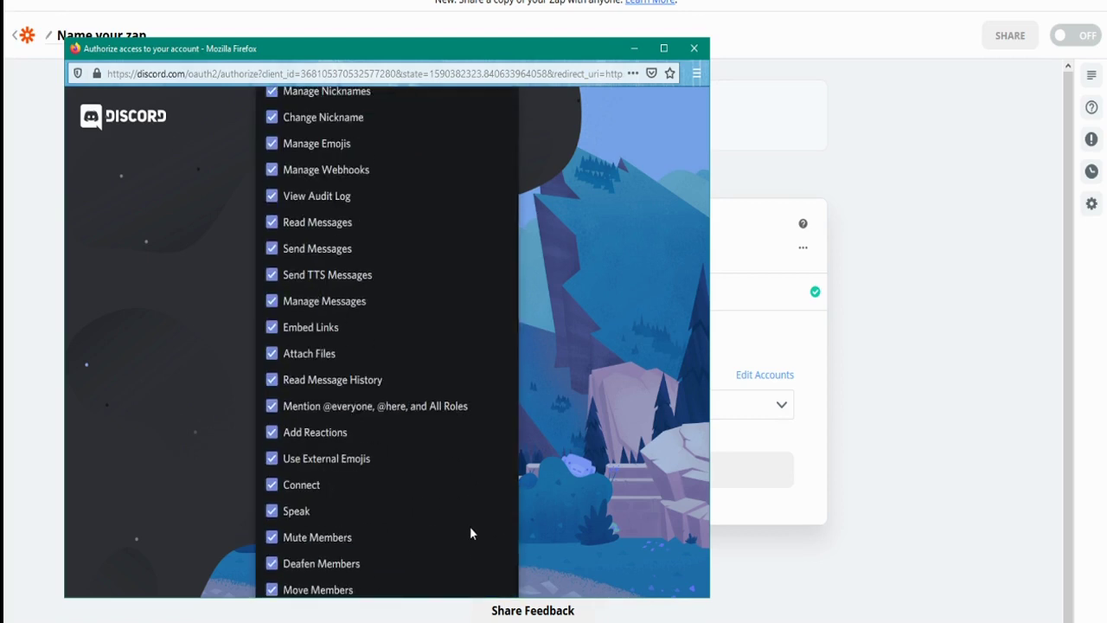
{"action": "left_click", "coordinate": [484, 542]}
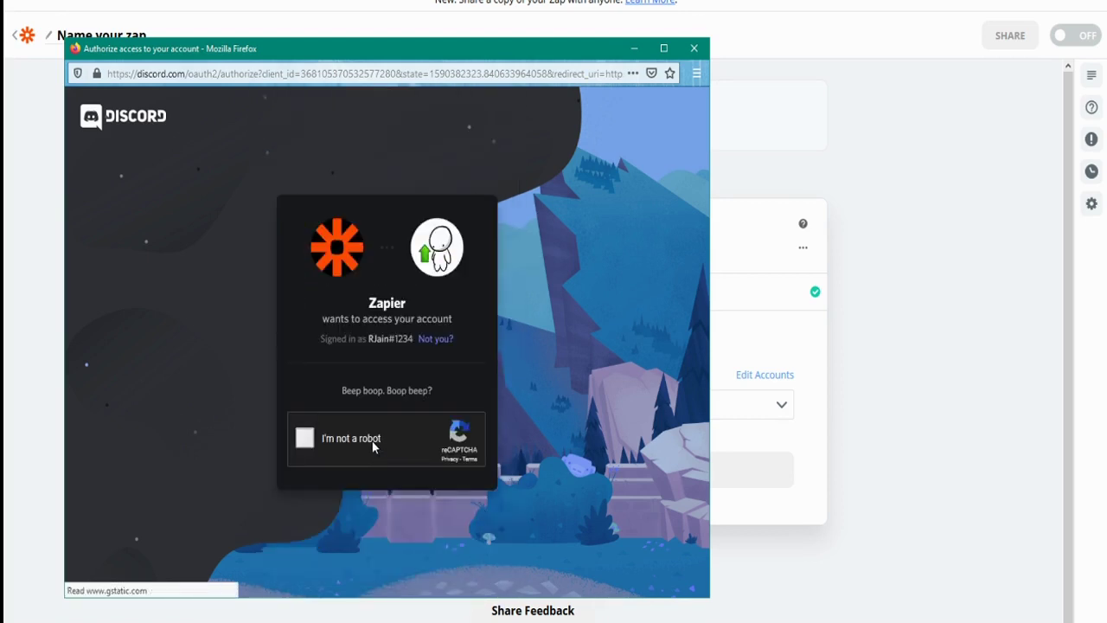
{"action": "left_click", "coordinate": [372, 439]}
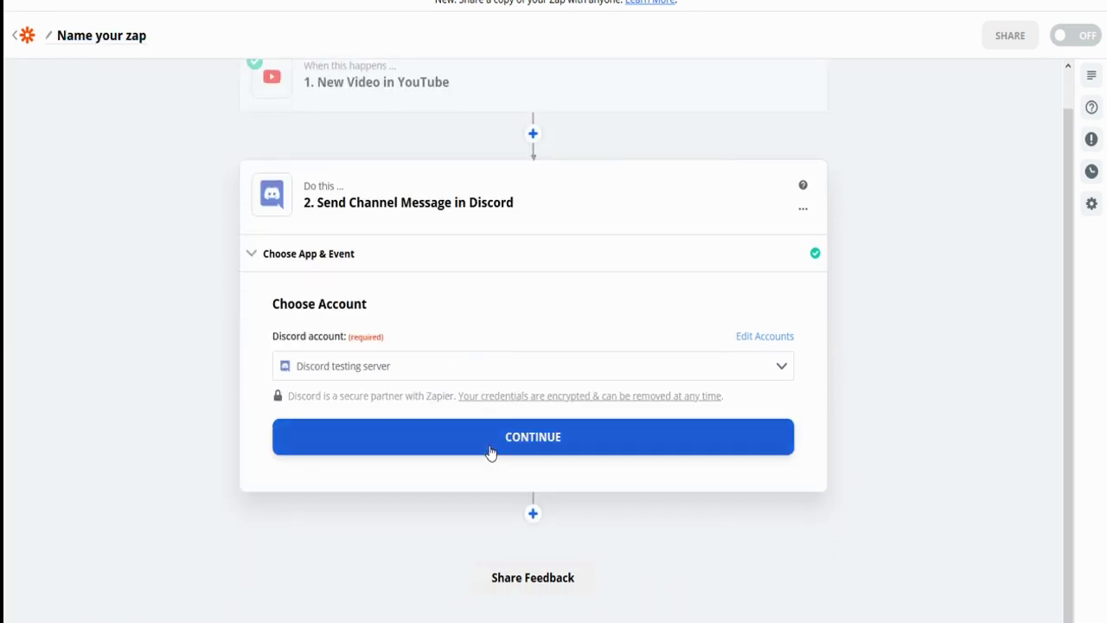
{"action": "left_click", "coordinate": [543, 425]}
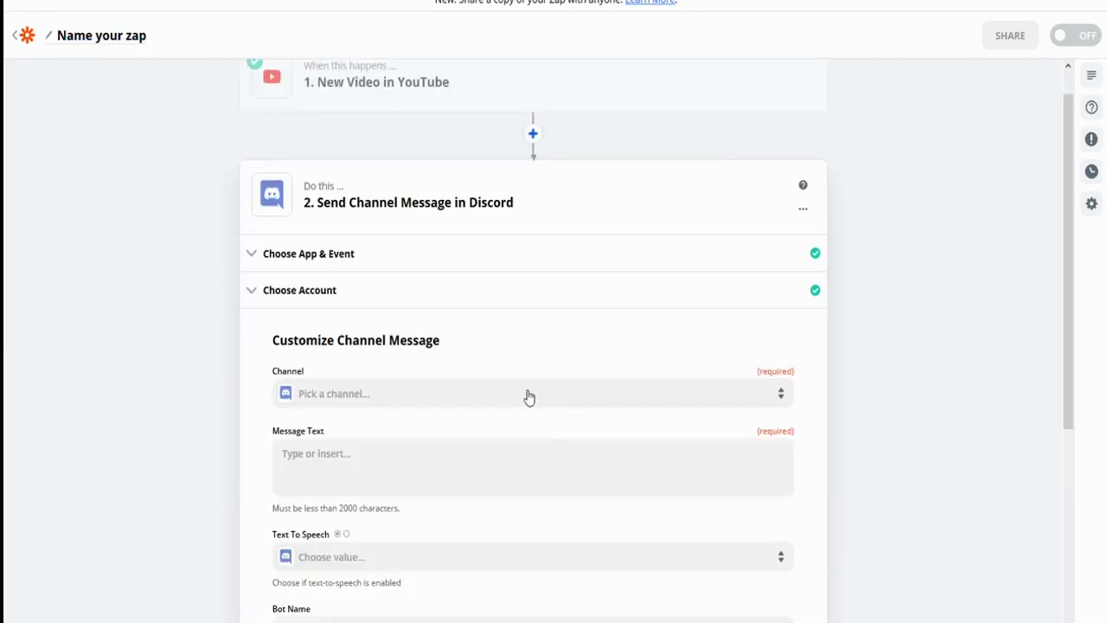
Step: Set the channel for the Discord message to "uploads"
{"action": "left_click", "coordinate": [497, 396]}
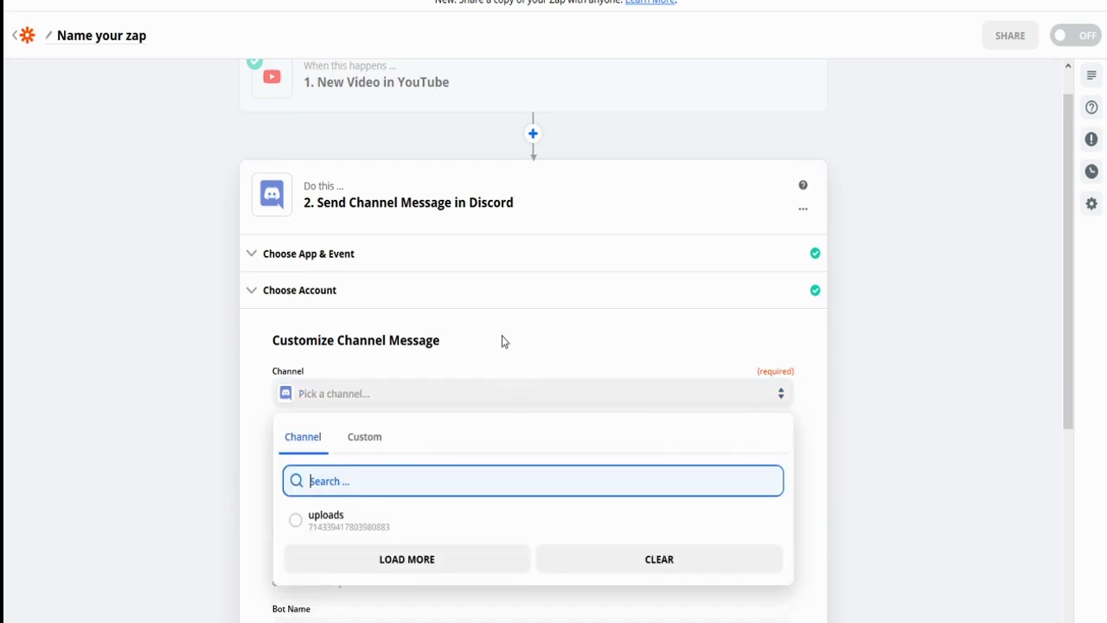
{"action": "scroll", "coordinate": [485, 350], "scroll_direction": "down", "scroll_amount": 2}
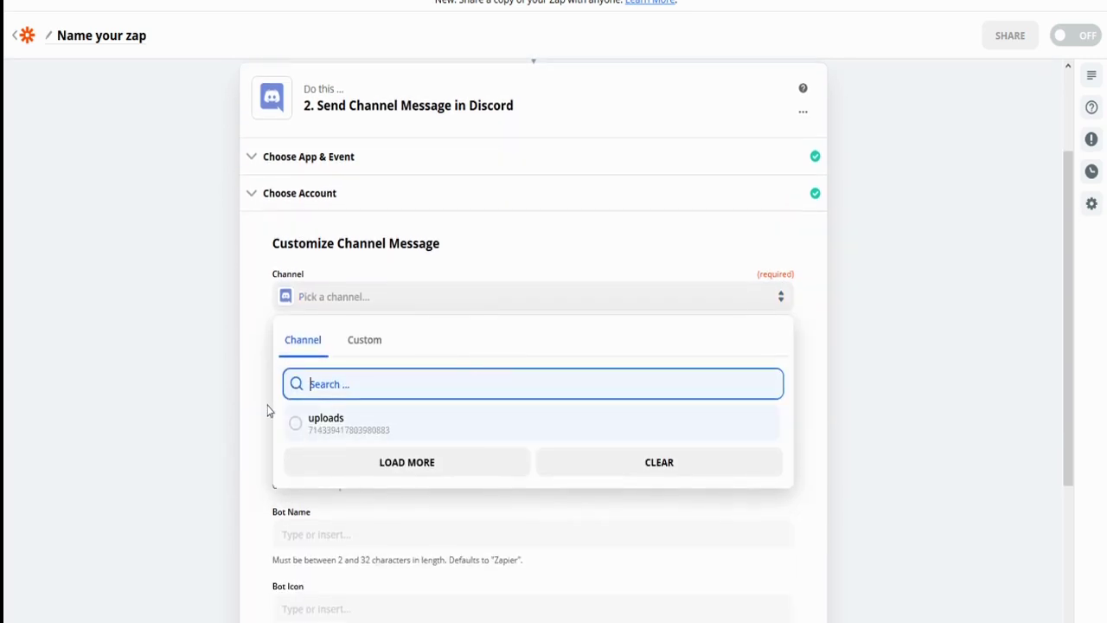
{"action": "left_click", "coordinate": [303, 422]}
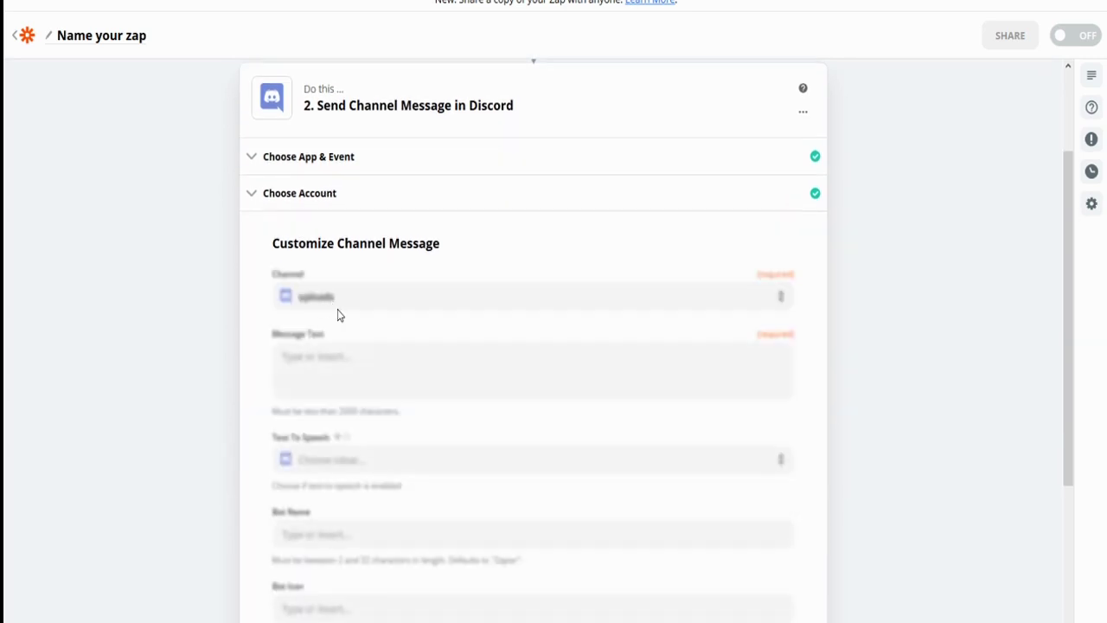
Step: Write the message text "I just uploaded a new YouTube Video. Check it out!" followed by the YouTube video's Title and, below it, Youtube.com URL
{"action": "left_click", "coordinate": [424, 372]}
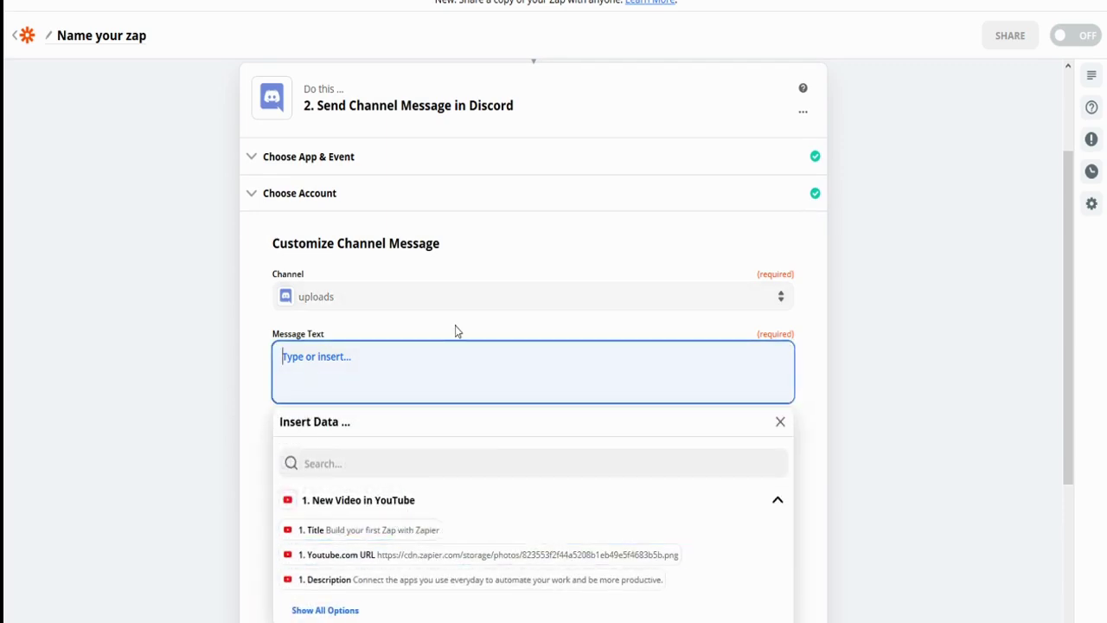
{"action": "type", "text": "I just uload"}
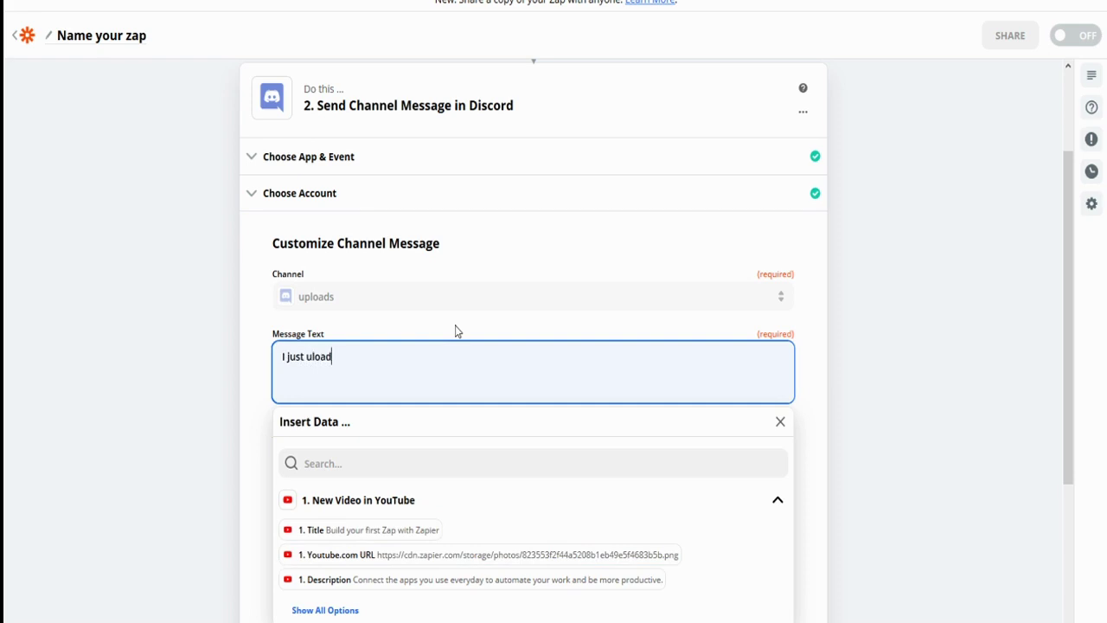
{"action": "key", "text": "BackSpace"}
{"action": "key", "text": "BackSpace"}
{"action": "key", "text": "BackSpace"}
{"action": "key", "text": "BackSpace"}
{"action": "type", "text": "ploaded a new YouTube Video. "}
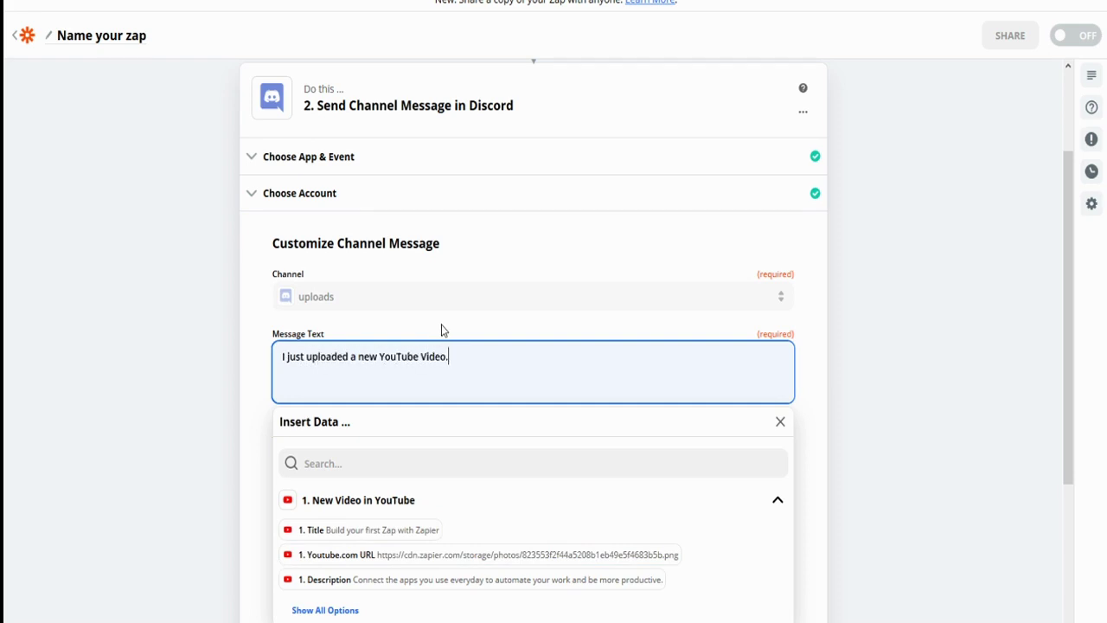
{"action": "type", "text": "Check it out!"}
{"action": "left_click", "coordinate": [390, 531]}
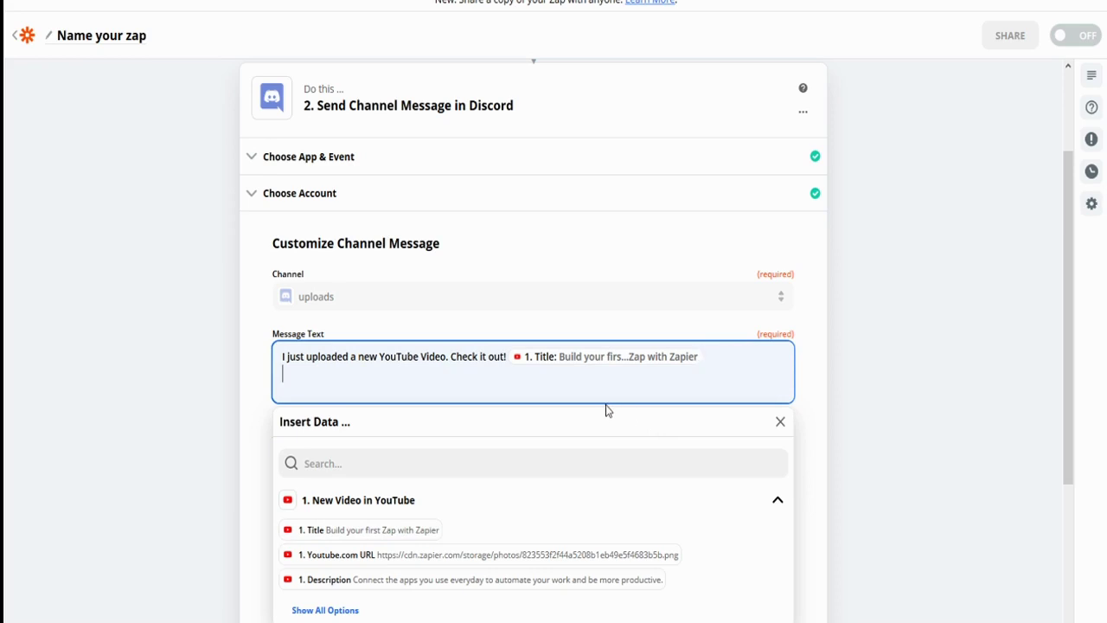
{"action": "left_click", "coordinate": [305, 555]}
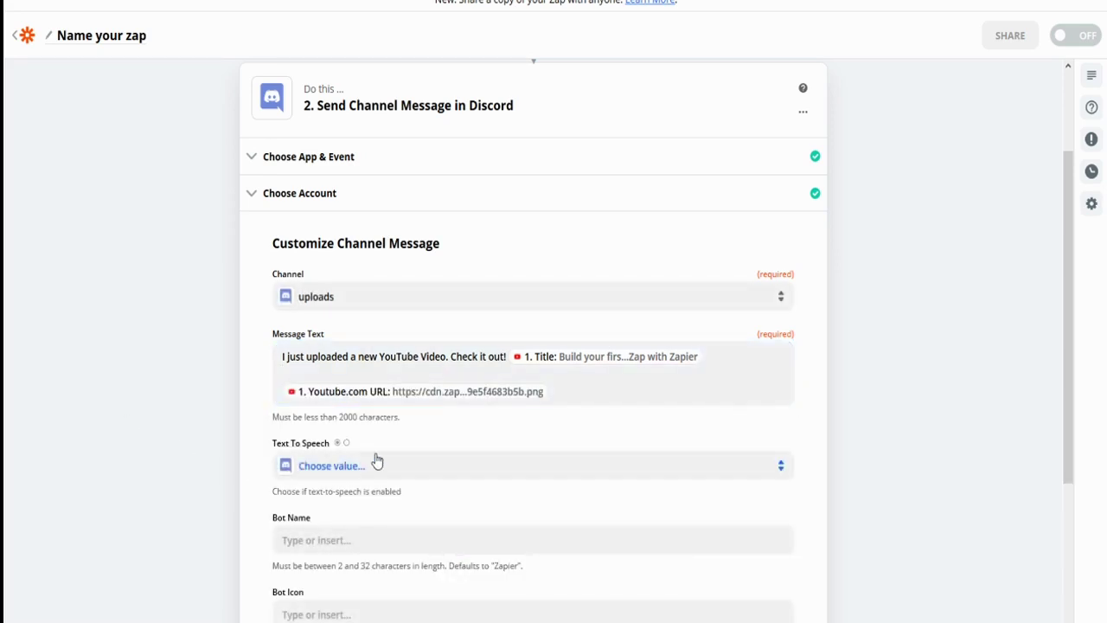
Step: Set the bot name for the channel message to "Auto Uploader"
{"action": "left_click", "coordinate": [377, 460]}
{"action": "scroll", "coordinate": [250, 452], "scroll_direction": "down", "scroll_amount": 3}
{"action": "left_click", "coordinate": [227, 427]}
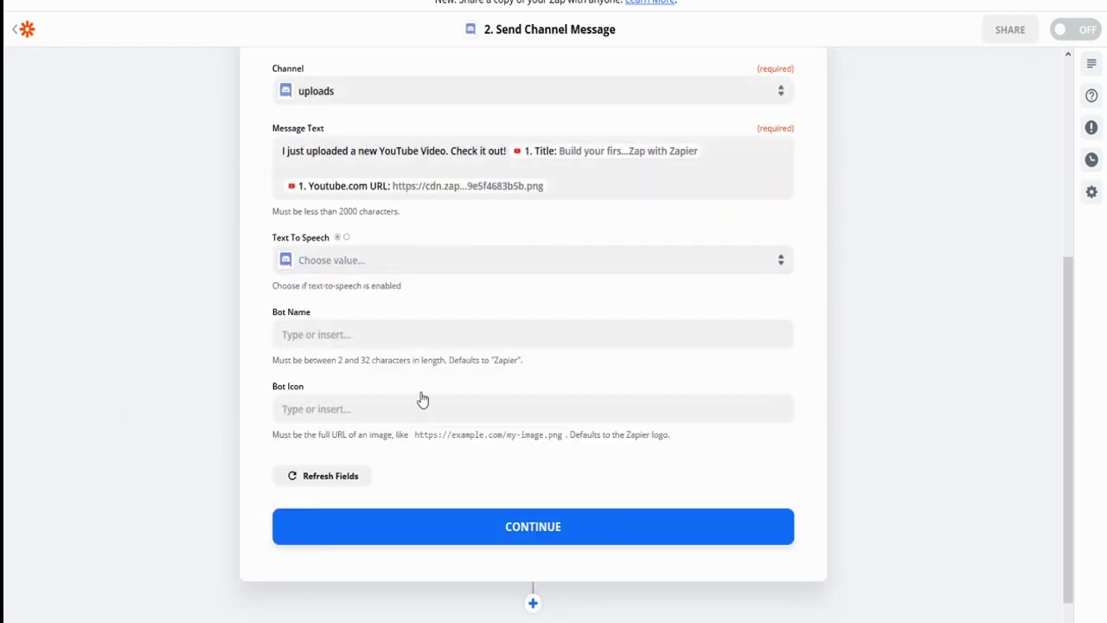
{"action": "left_click", "coordinate": [360, 327]}
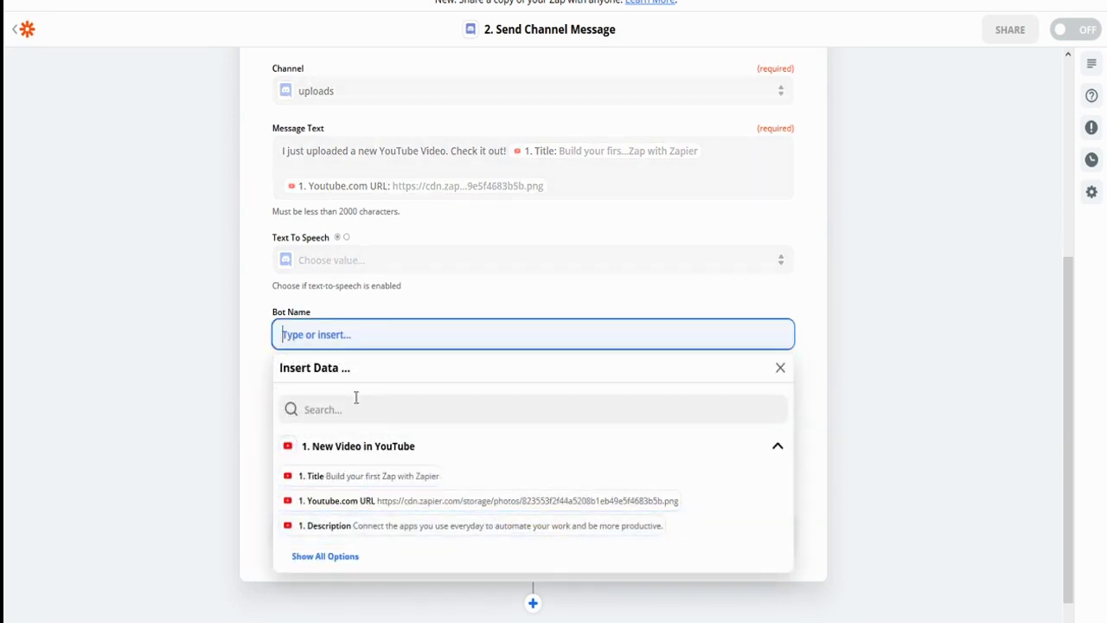
{"action": "type", "text": "Auto Uploader"}
{"action": "left_click", "coordinate": [170, 311]}
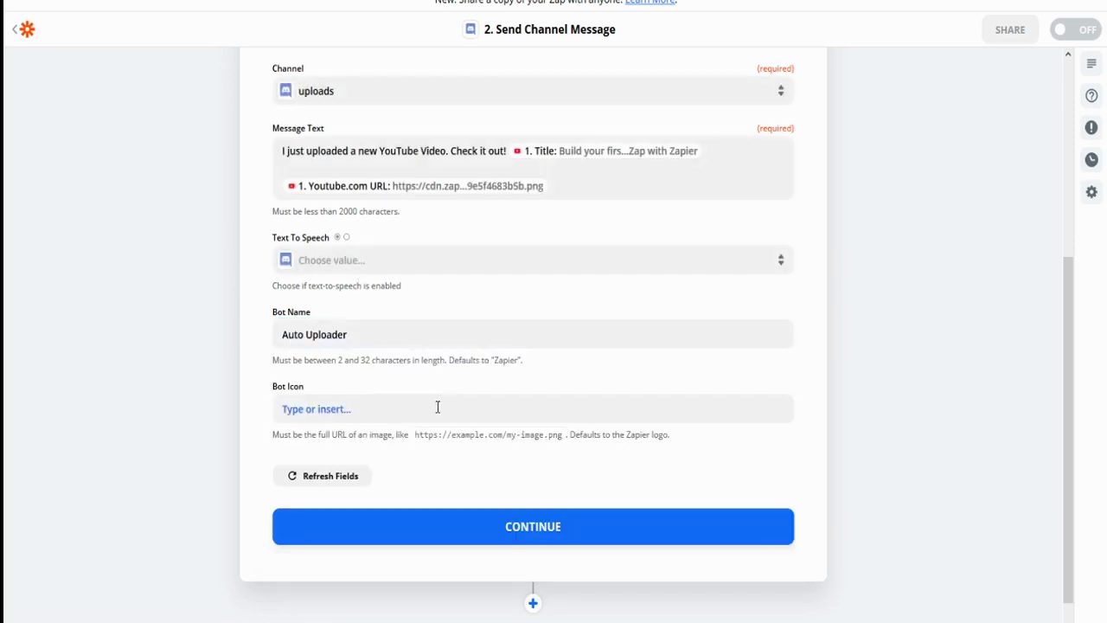
Step: Finish customizing the channel message, send the test message to Discord and turn the Zap on
{"action": "left_click", "coordinate": [386, 529]}
{"action": "scroll", "coordinate": [527, 474], "scroll_direction": "down", "scroll_amount": 3}
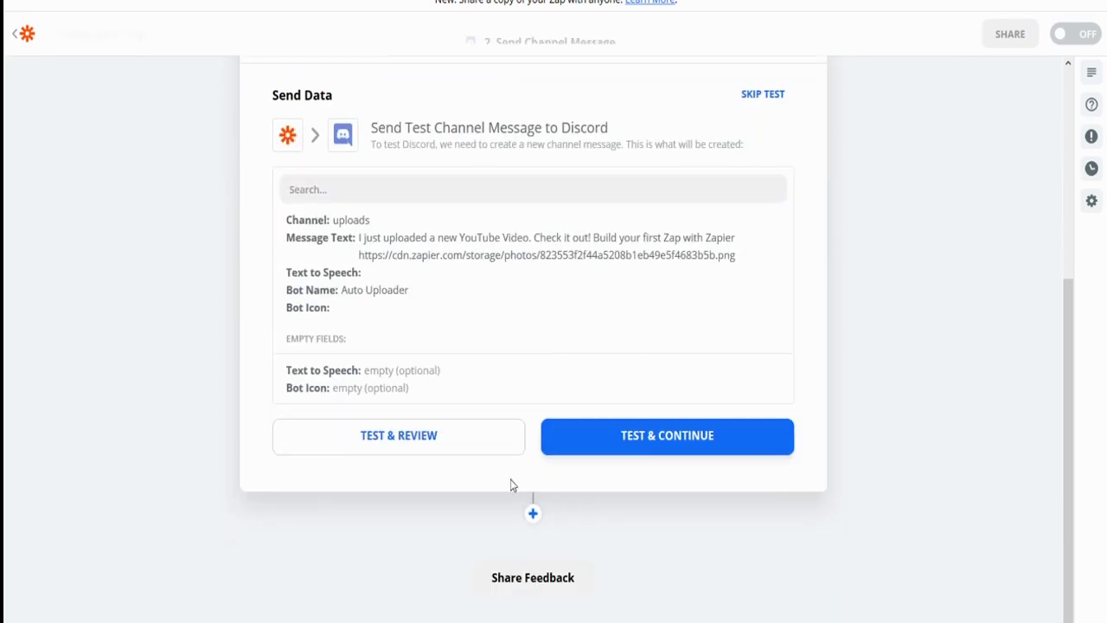
{"action": "left_click", "coordinate": [667, 439]}
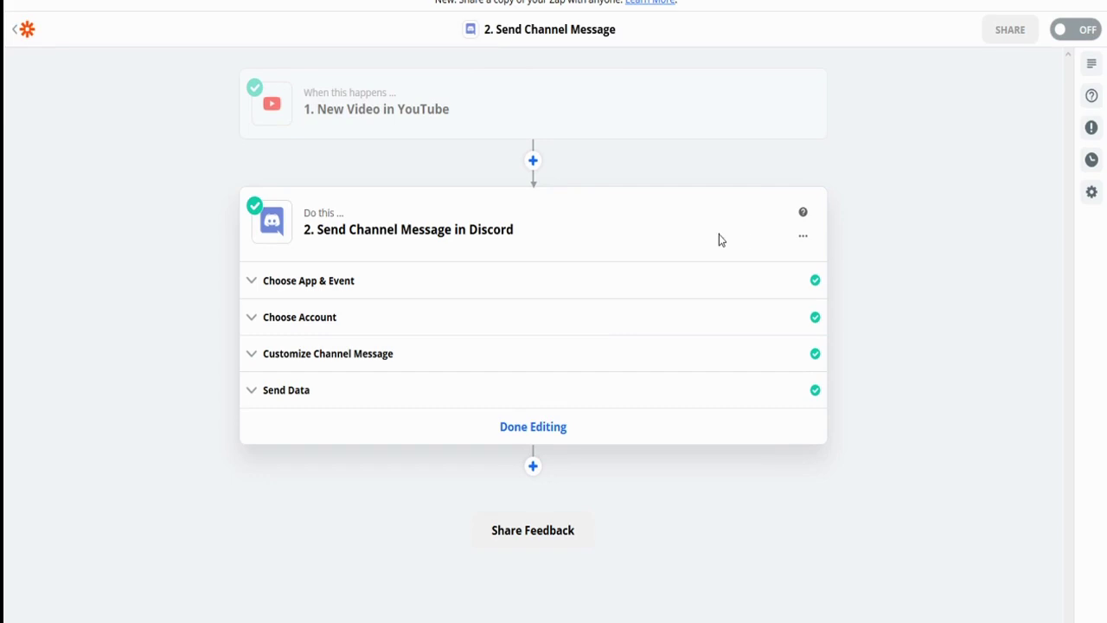
{"action": "left_click", "coordinate": [1075, 29]}
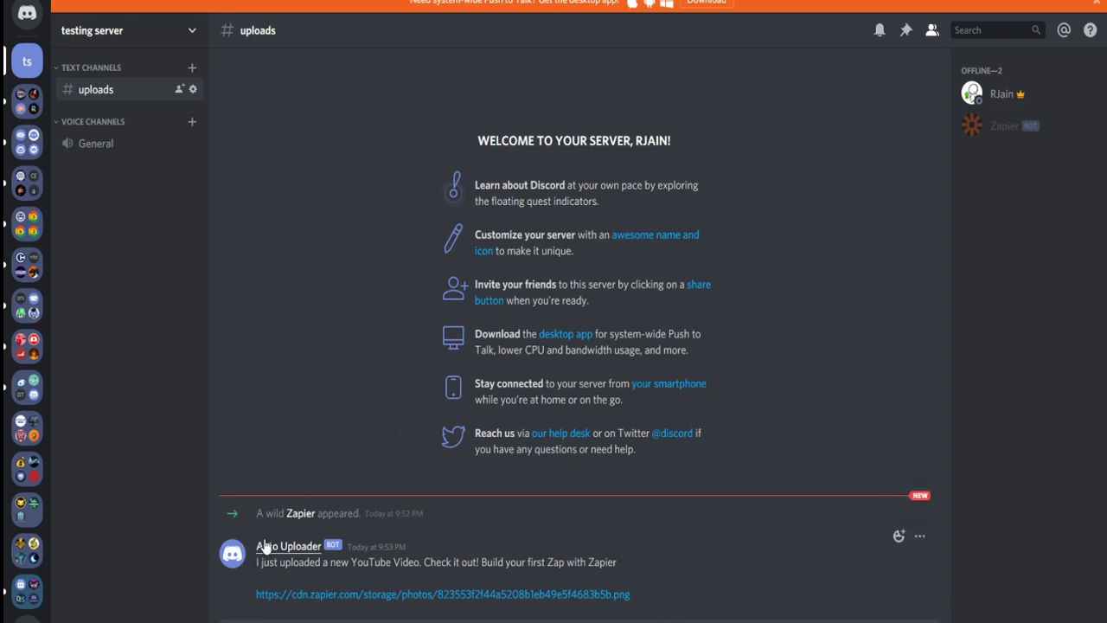
Step: In Discord, examine the Auto Uploader bot's test message in the testing server's uploads channel
{"action": "left_click_drag", "start_coordinate": [264, 552], "coordinate": [703, 612]}
{"action": "left_click", "coordinate": [665, 605]}
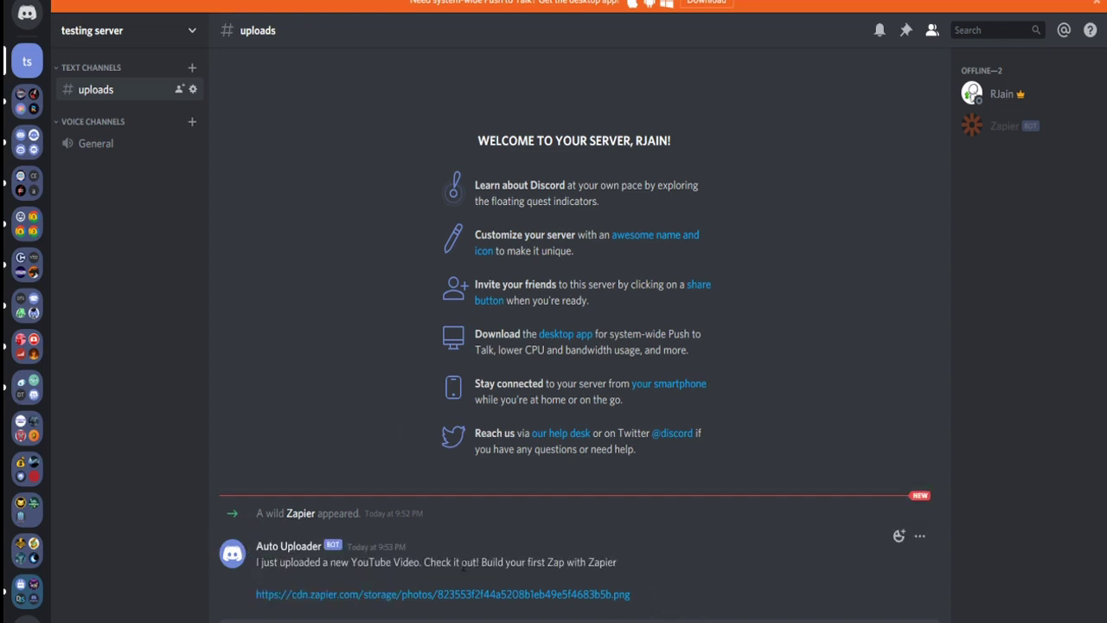